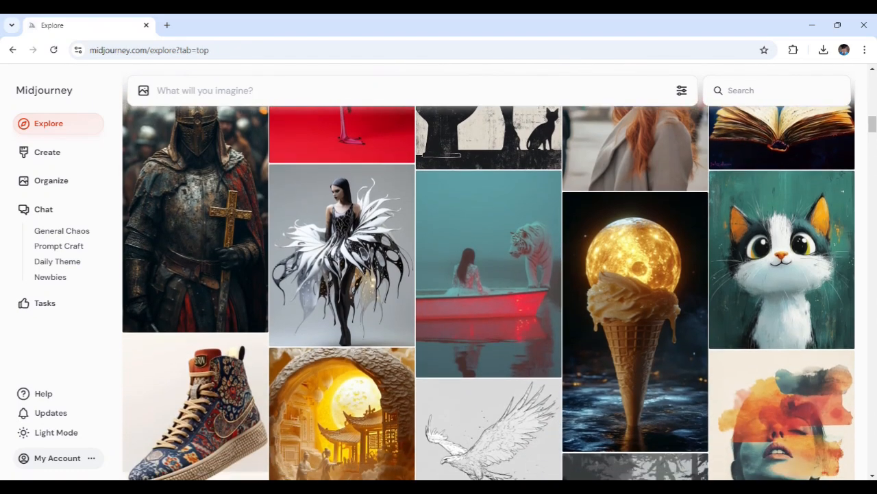
# - Browse the Explore gallery of community images
pyautogui.scroll(-2, 489, 292)
pyautogui.scroll(-2, 489, 291)
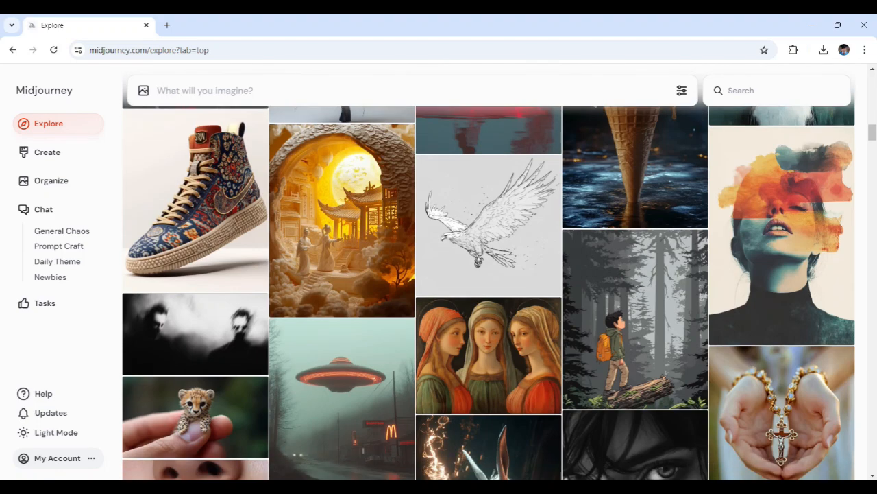
pyautogui.scroll(-3, 491, 292)
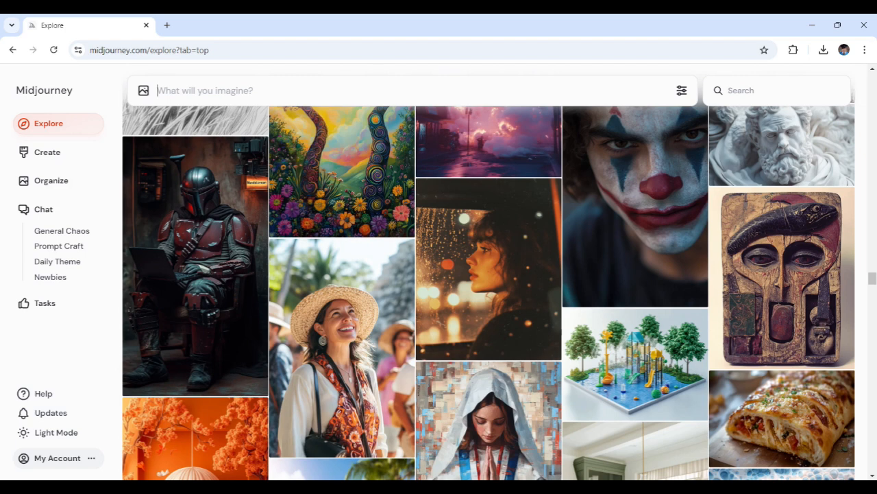
# - Generate images from the prompt "flock of crows on house"
pyautogui.write('flock of')
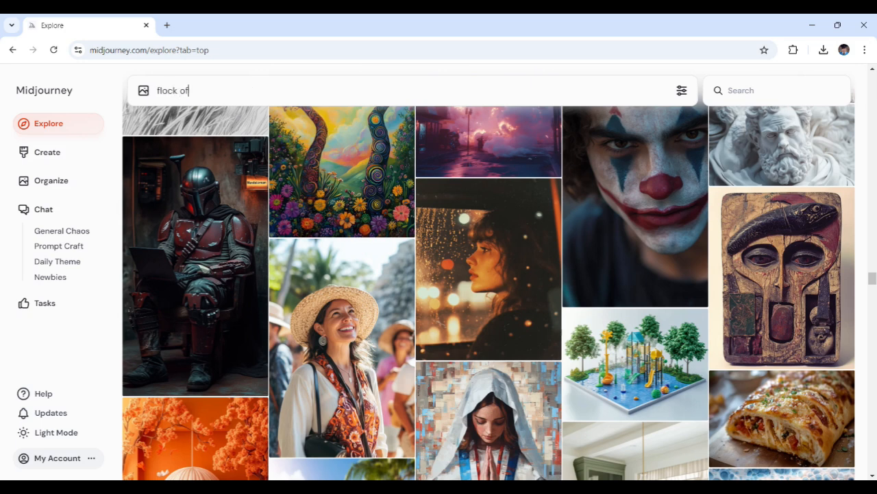
pyautogui.write(' crows on house')
pyautogui.moveTo(258, 90); pyautogui.dragTo(157, 83)
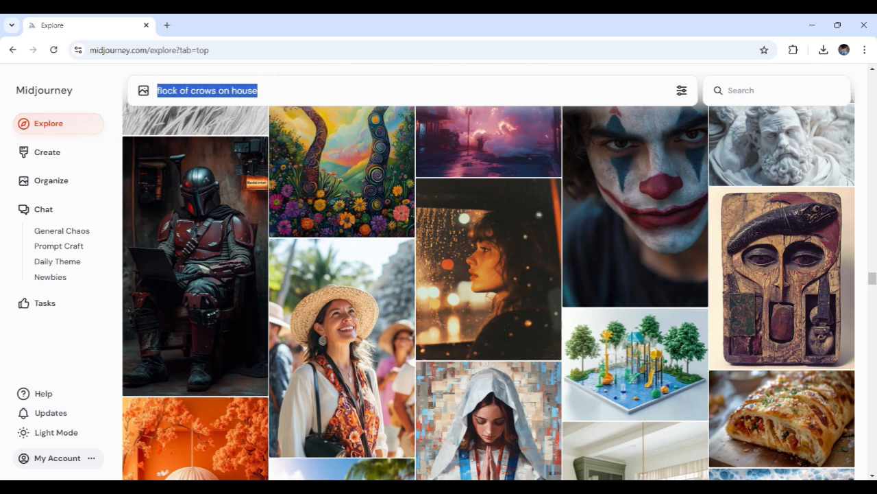
pyautogui.click(258, 91)
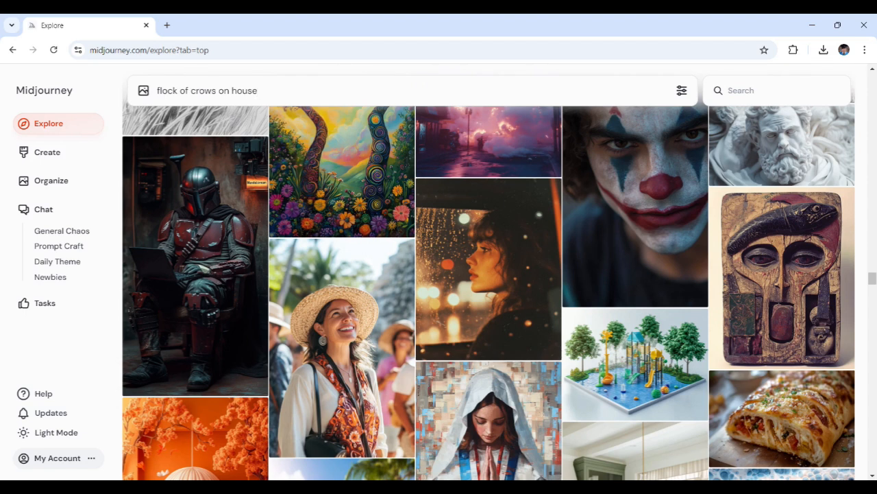
pyautogui.press('Return')
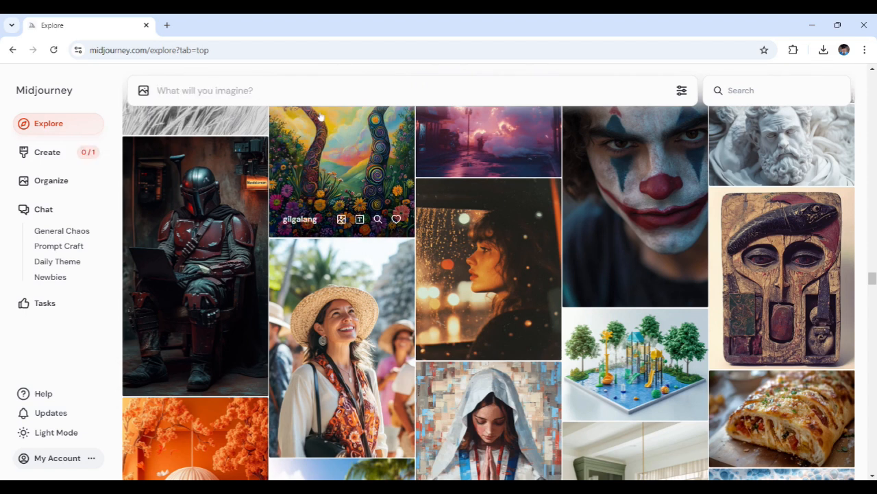
# - Open the first generated crow-and-house image in the Create page, then close the viewer
pyautogui.click(70, 157)
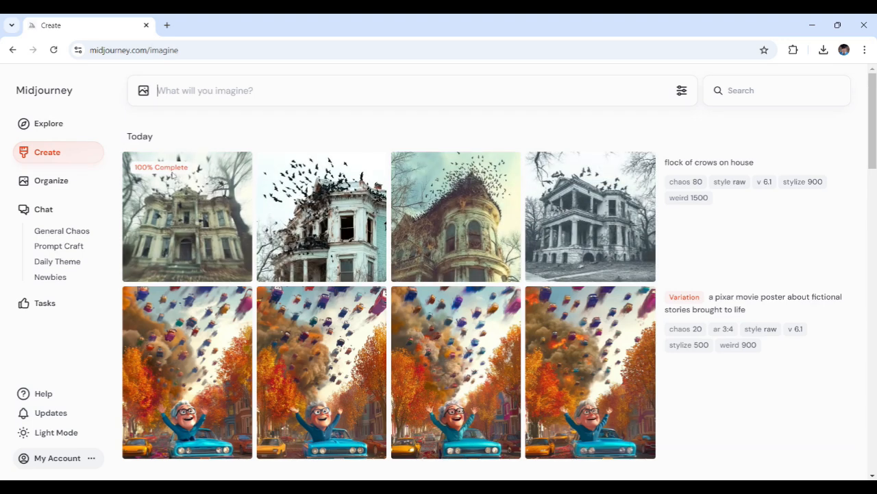
pyautogui.moveTo(192, 206)
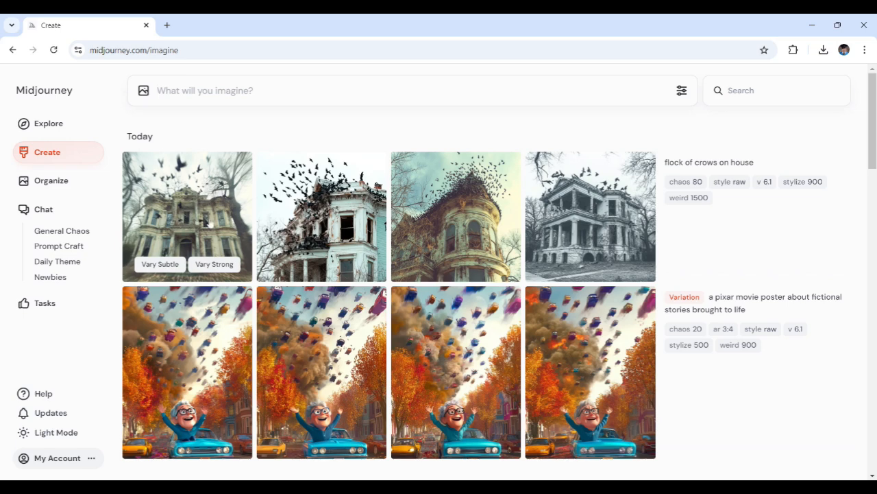
pyautogui.click(219, 218)
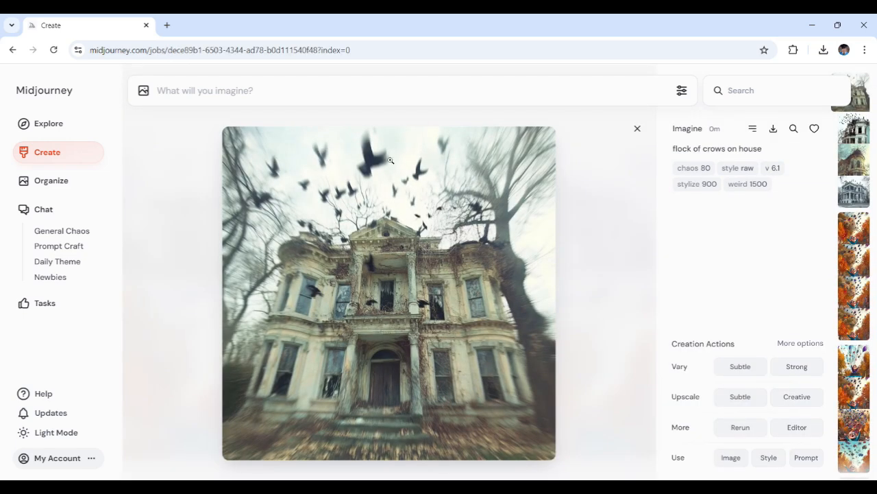
pyautogui.click(638, 130)
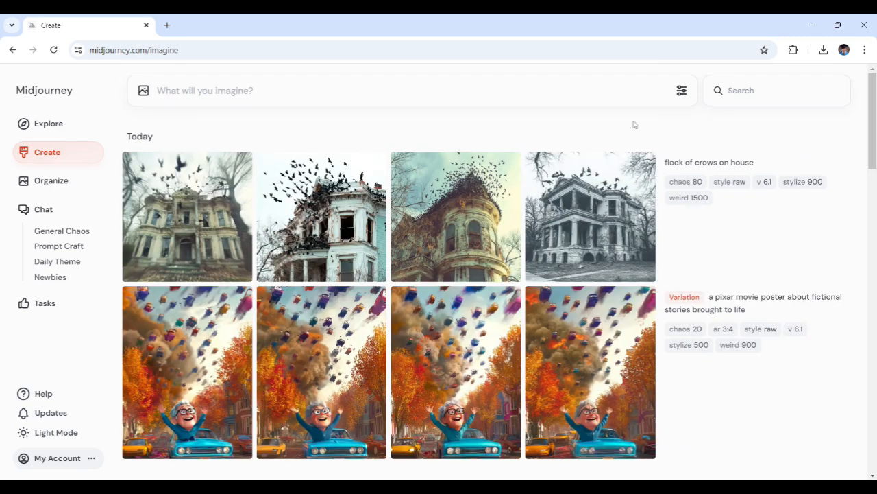
# - Open the creation settings and set the image size to a 3:4 portrait ratio
pyautogui.click(682, 98)
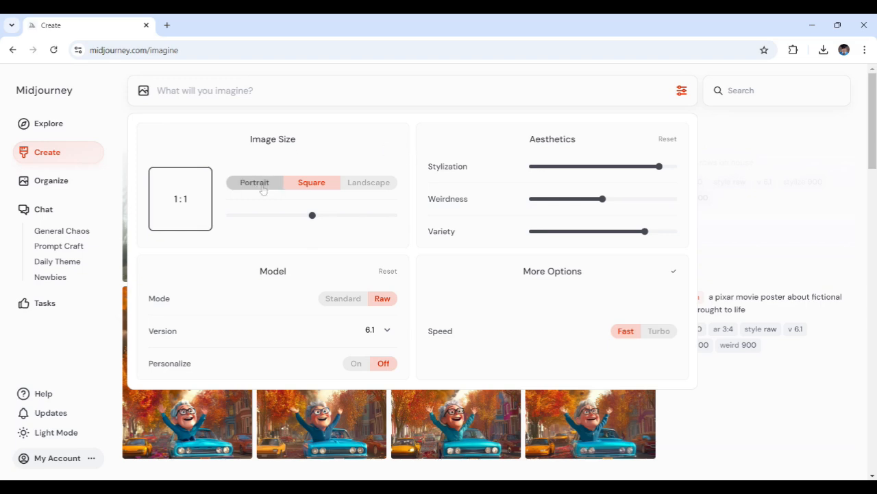
pyautogui.click(263, 190)
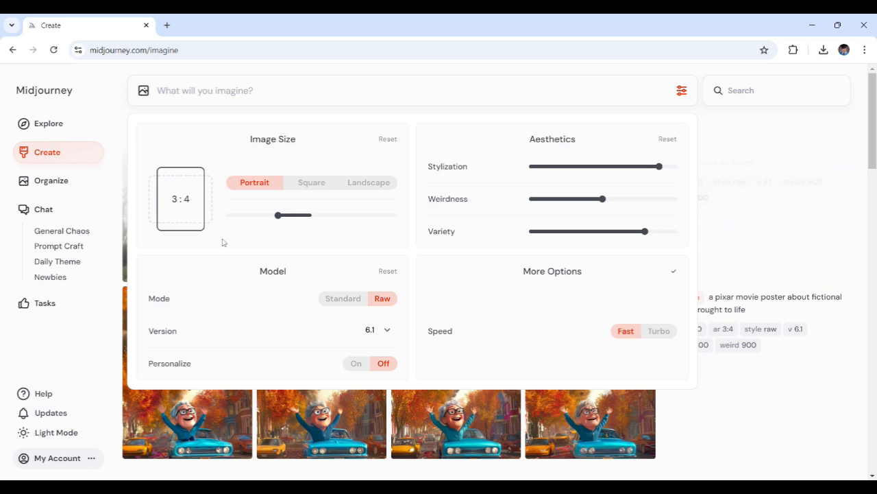
pyautogui.click(371, 186)
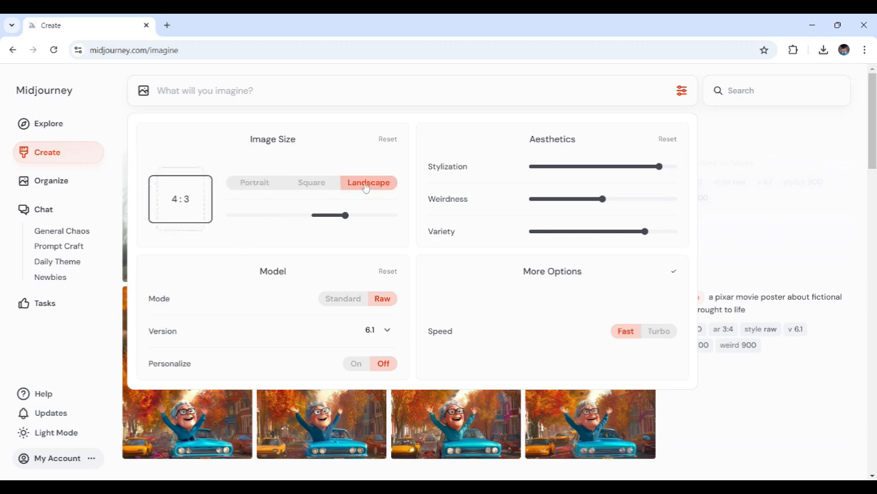
pyautogui.click(300, 185)
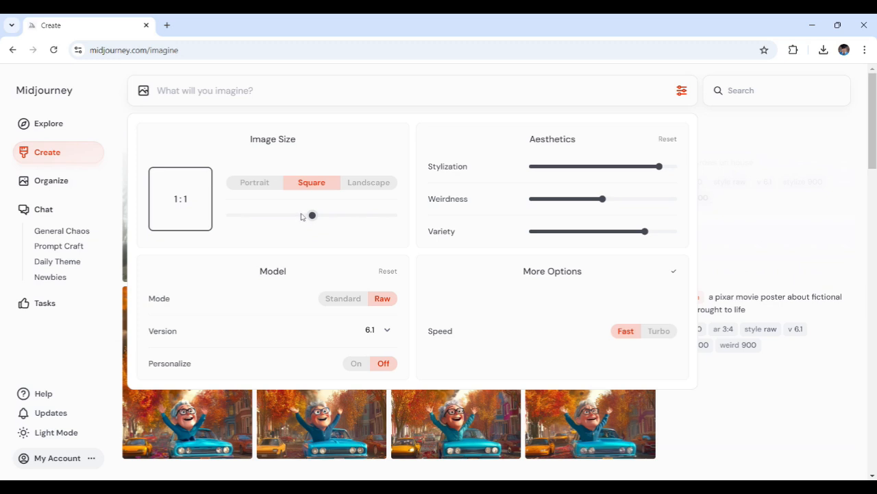
pyautogui.moveTo(313, 218); pyautogui.dragTo(276, 219)
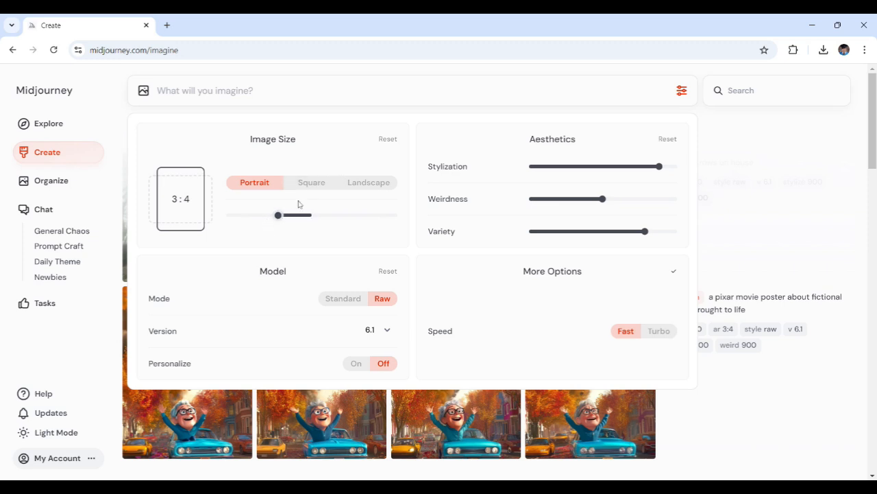
# - Paste and submit a prompt for a highly detailed futuristic cyberpunk character portrait in a hooded jacket
pyautogui.click(261, 89)
pyautogui.write('A highly detailed portrait of a futuristic cyberpunk character with neon tattoos, wearing a hooded jacket, set against a dark city background.')
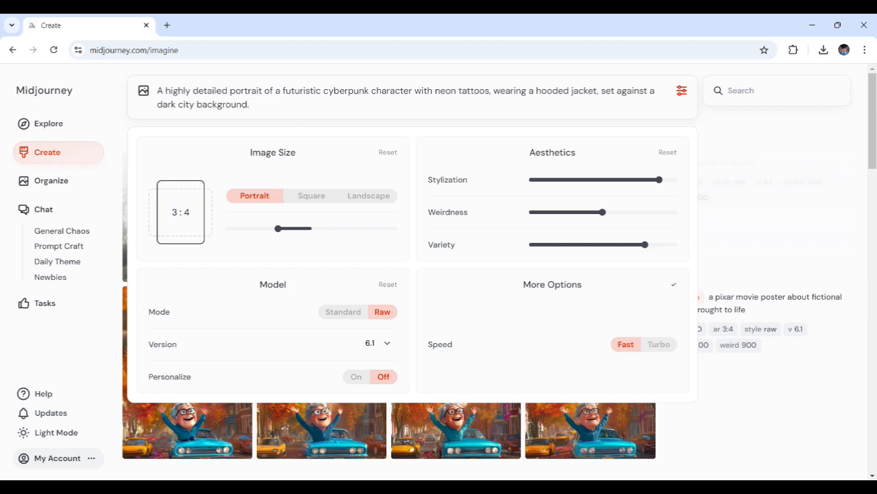
pyautogui.press('Return')
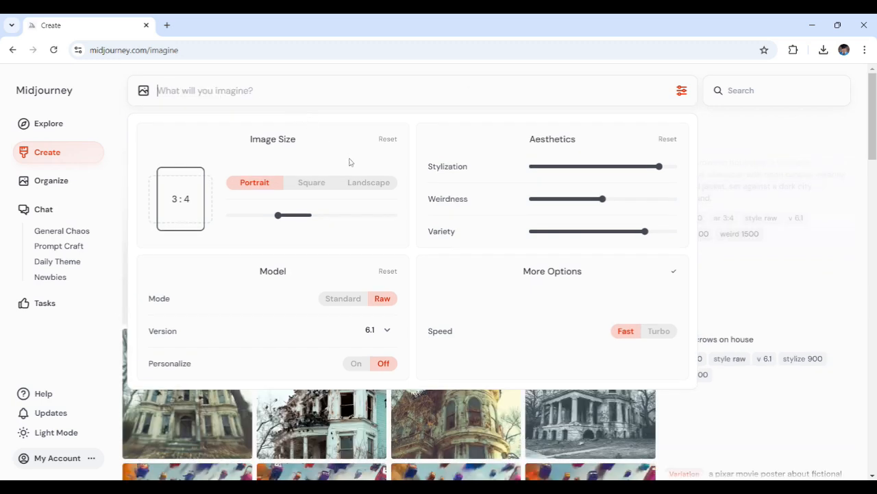
# - Step through the generated cyberpunk portraits one by one, then reopen the creation settings
pyautogui.click(765, 112)
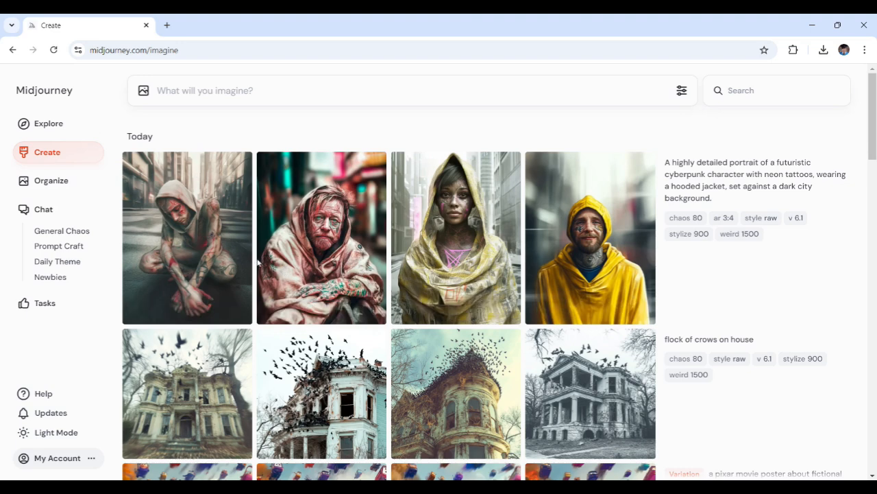
pyautogui.click(229, 257)
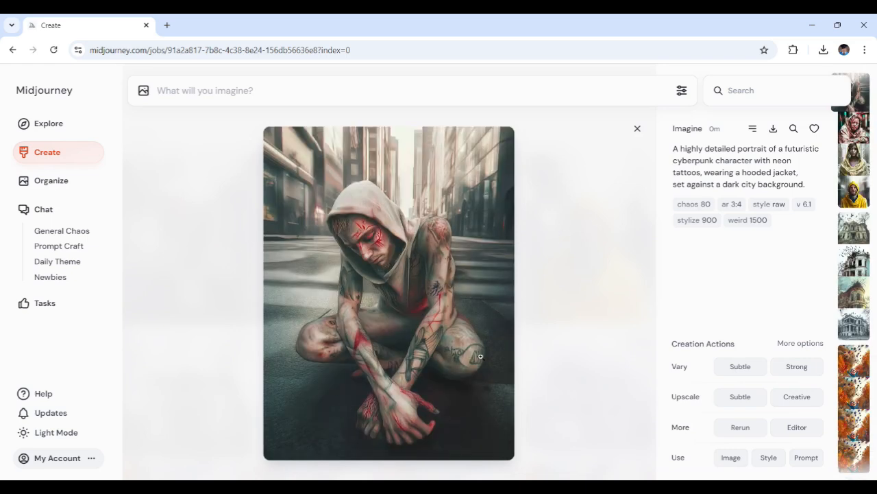
pyautogui.click(557, 200)
pyautogui.click(349, 238)
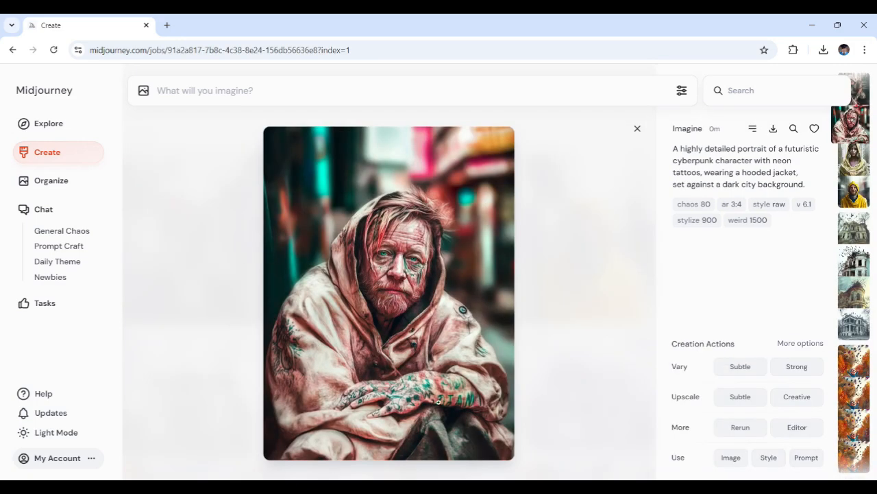
pyautogui.click(570, 216)
pyautogui.click(480, 241)
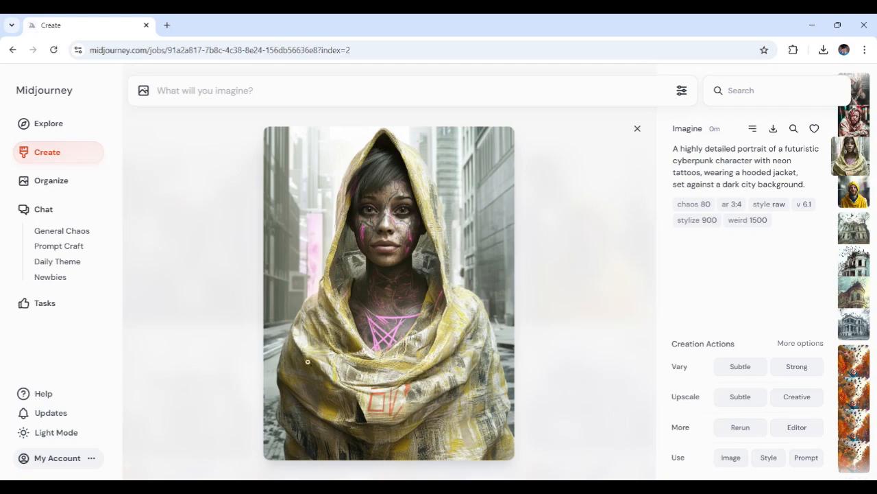
pyautogui.click(610, 196)
pyautogui.click(542, 223)
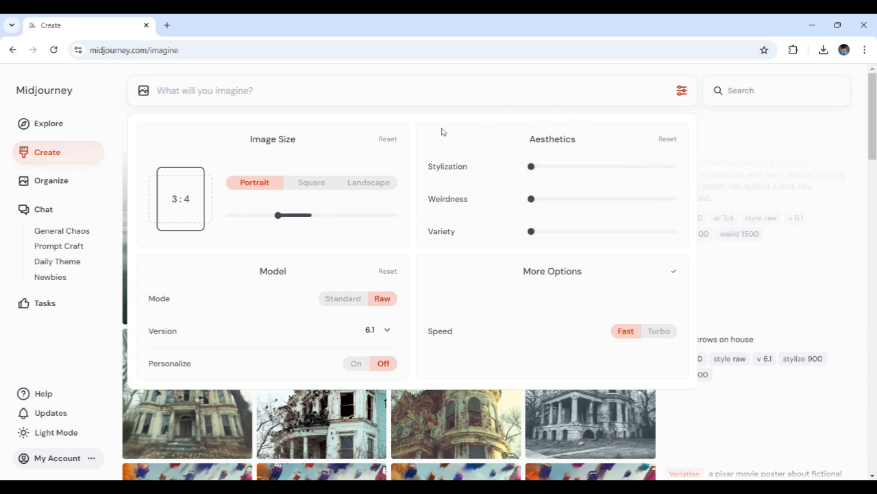
# - Move the Stylization slider to 1000 and back to zero
pyautogui.moveTo(444, 167)
pyautogui.moveTo(453, 236)
pyautogui.moveTo(532, 167); pyautogui.dragTo(677, 168)
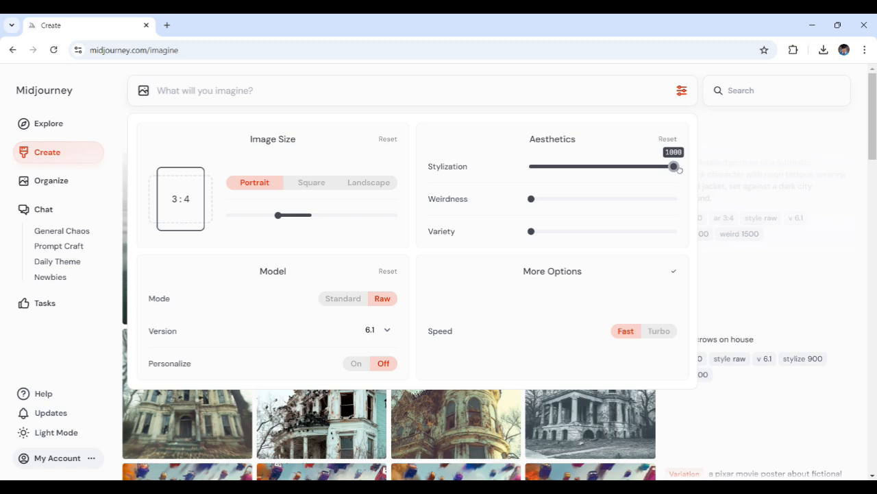
pyautogui.moveTo(674, 166); pyautogui.dragTo(510, 159)
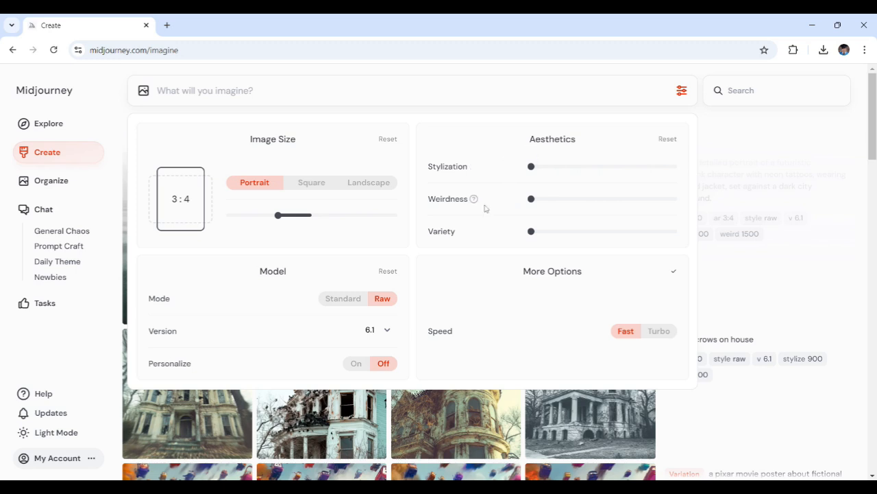
# - Read the Weirdness description and push the Weirdness and Variety sliders to their minimum
pyautogui.moveTo(472, 199)
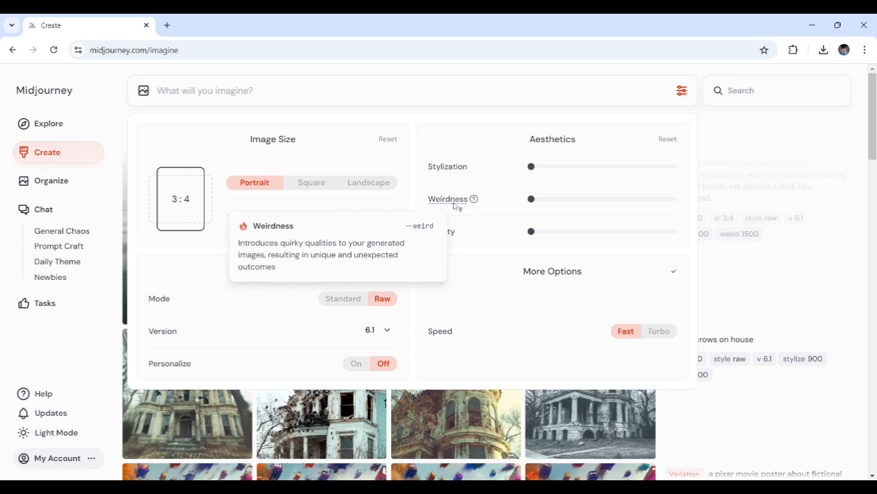
pyautogui.moveTo(532, 203)
pyautogui.moveTo(532, 200)
pyautogui.mouseDown()
pyautogui.moveTo(689, 200)
pyautogui.moveTo(517, 194)
pyautogui.mouseUp()
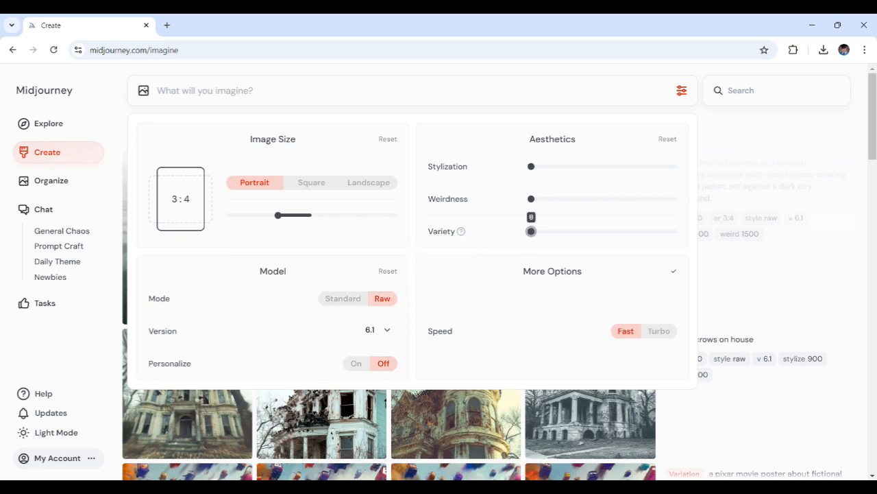
pyautogui.moveTo(531, 231); pyautogui.dragTo(501, 239)
# - Paste a prompt for a surreal, highly stylized elf warrior in a fantasy forest and highlight its key words
pyautogui.write('A surreal, highly stylized elf warrior with glowing eyes, elaborate armor, and a fantasy forest backdrop.')
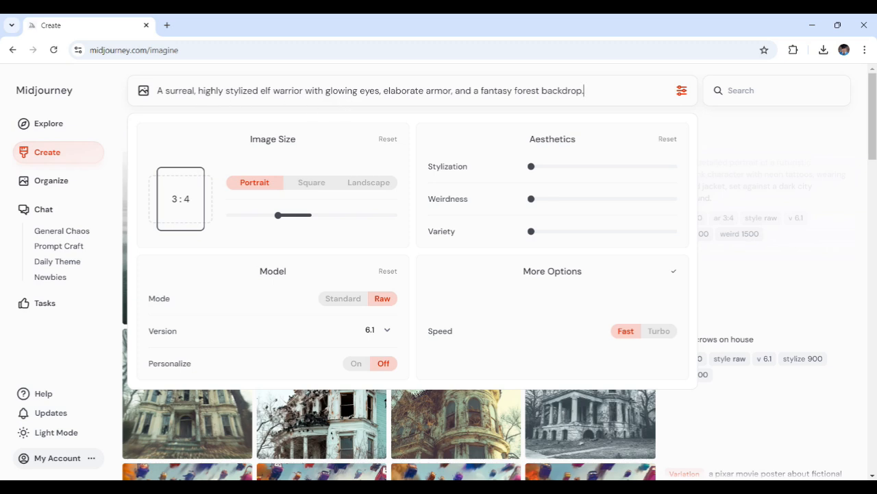
pyautogui.doubleClick(243, 91)
pyautogui.doubleClick(265, 91)
pyautogui.doubleClick(289, 90)
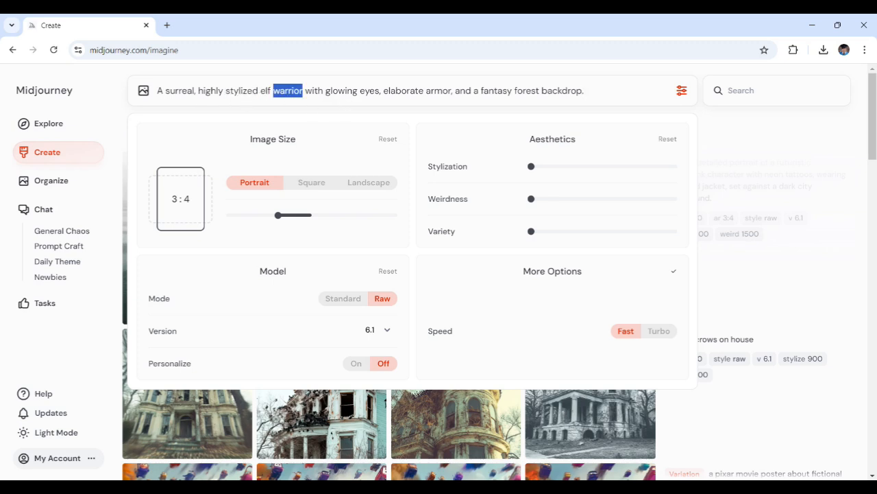
pyautogui.moveTo(338, 90); pyautogui.dragTo(345, 91)
pyautogui.doubleClick(403, 90)
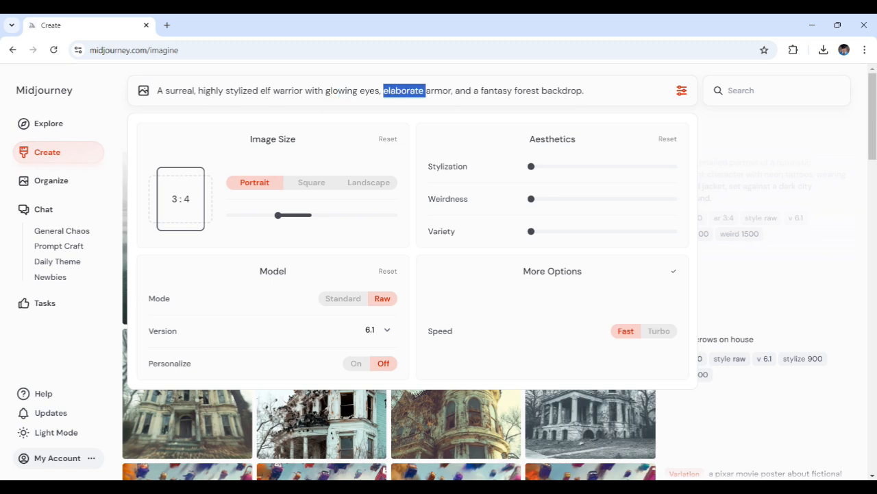
pyautogui.doubleClick(437, 90)
pyautogui.click(489, 91)
pyautogui.doubleClick(490, 91)
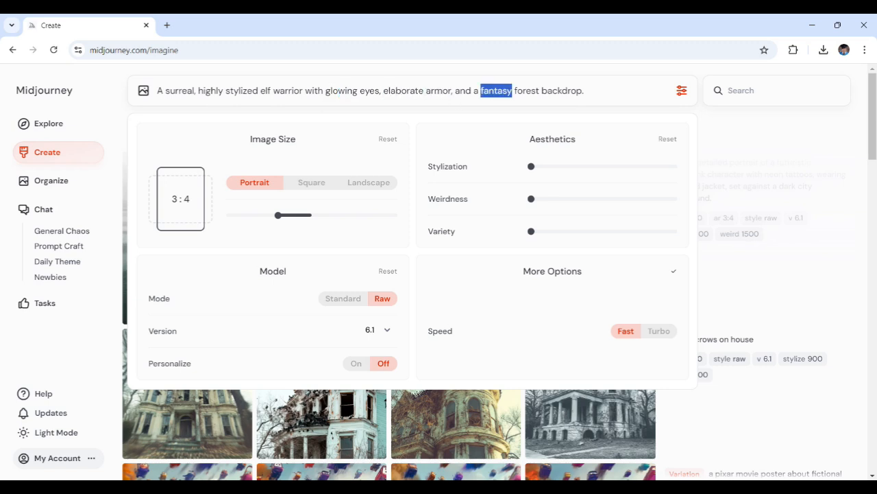
pyautogui.doubleClick(527, 91)
pyautogui.doubleClick(558, 91)
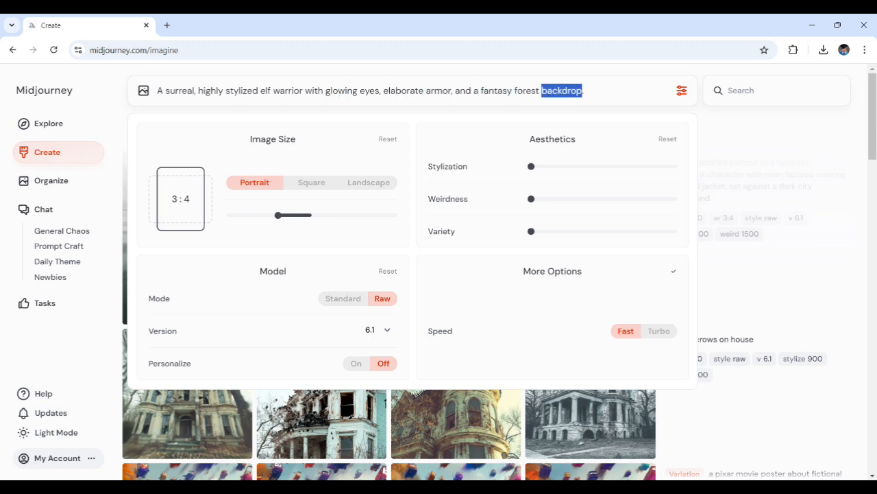
pyautogui.click(554, 90)
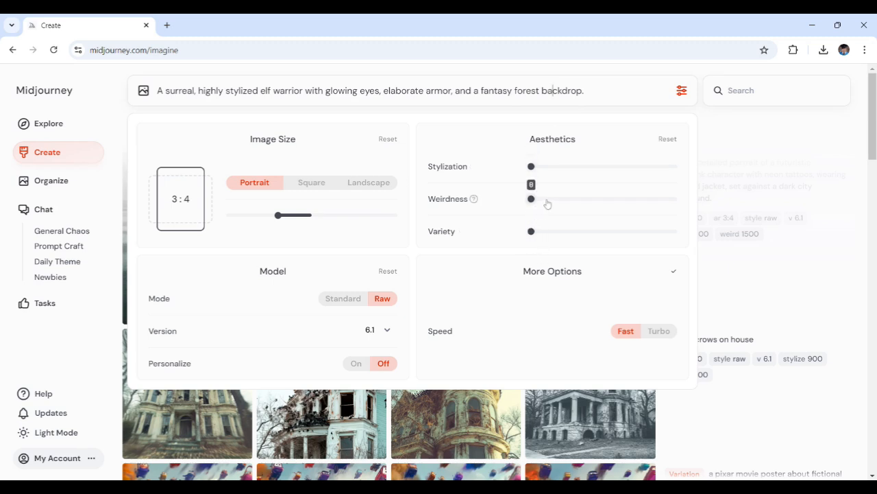
# - Set Stylization to 788, raise Weirdness to about the middle, and increase Variety slightly
pyautogui.moveTo(532, 168); pyautogui.dragTo(636, 168)
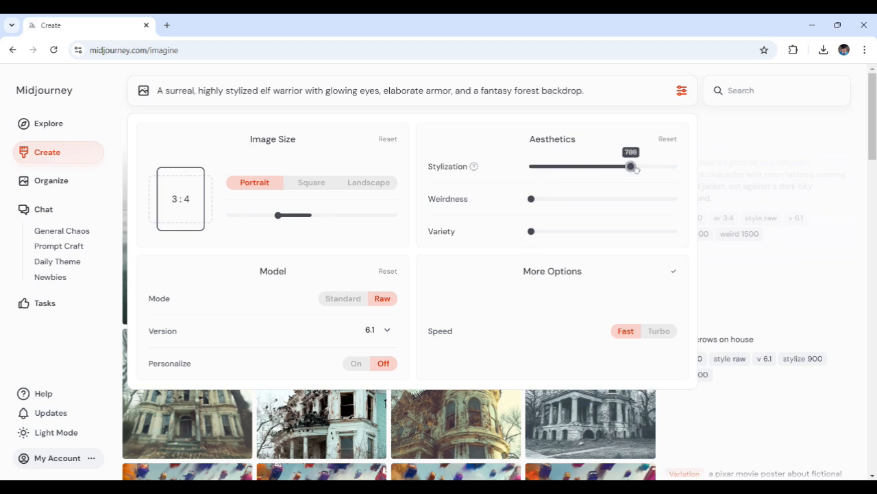
pyautogui.moveTo(531, 198); pyautogui.dragTo(598, 199)
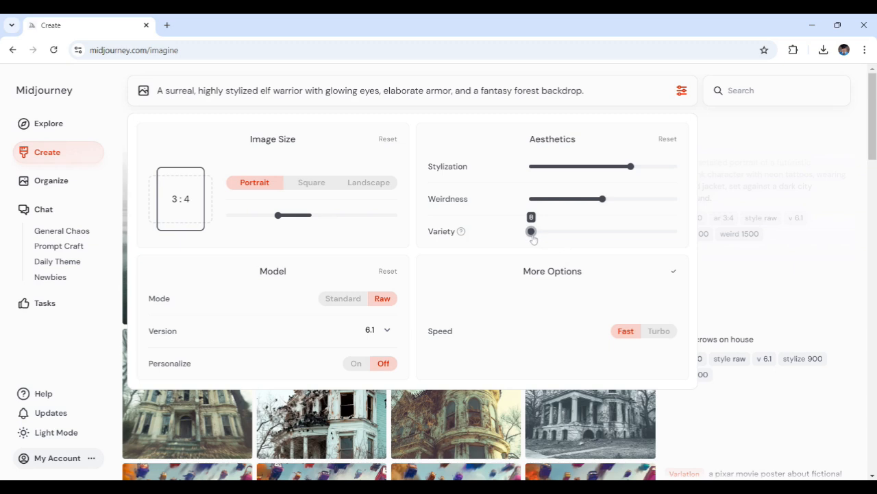
pyautogui.moveTo(532, 232); pyautogui.dragTo(560, 232)
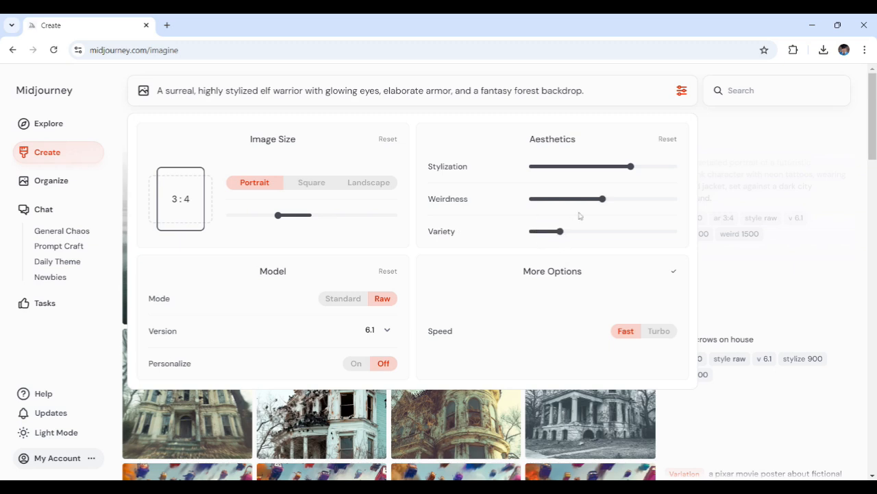
# - Raise Stylization to 1000 and generate the elf warrior prompt
pyautogui.moveTo(631, 167); pyautogui.dragTo(674, 166)
pyautogui.press('Return')
pyautogui.click(761, 125)
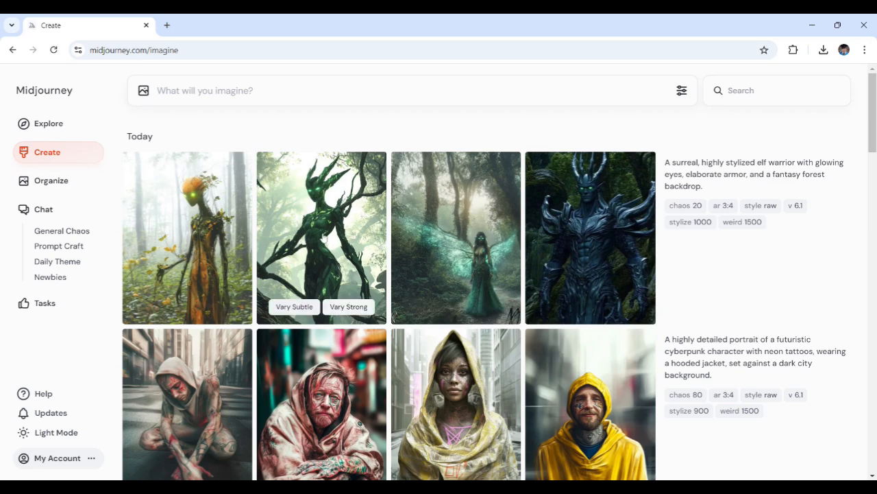
# - Open and inspect the generated elf warrior images one by one
pyautogui.click(323, 237)
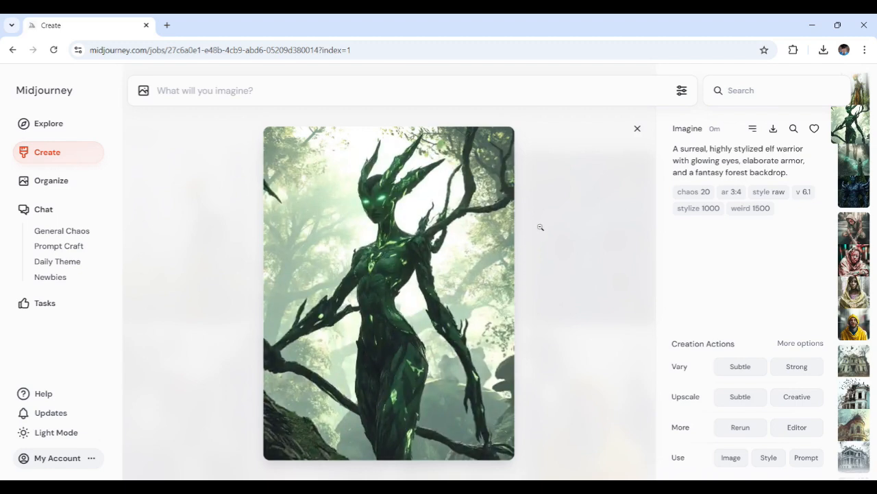
pyautogui.click(636, 128)
pyautogui.click(468, 241)
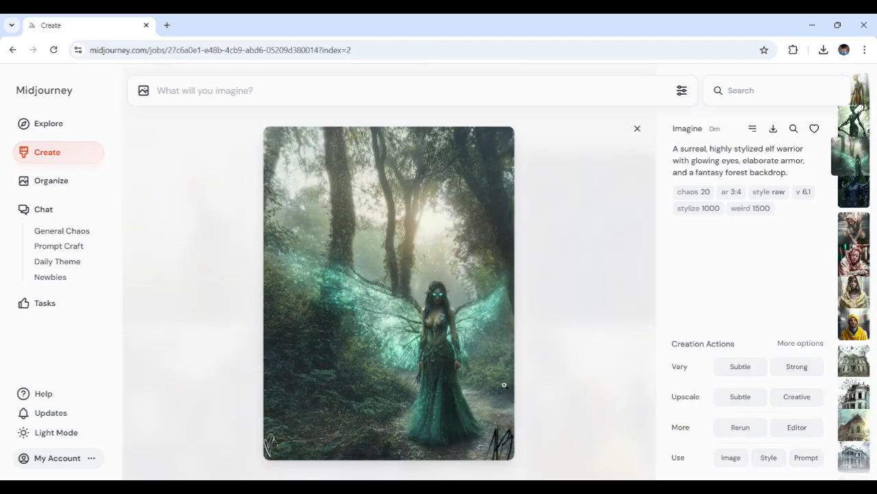
pyautogui.click(637, 128)
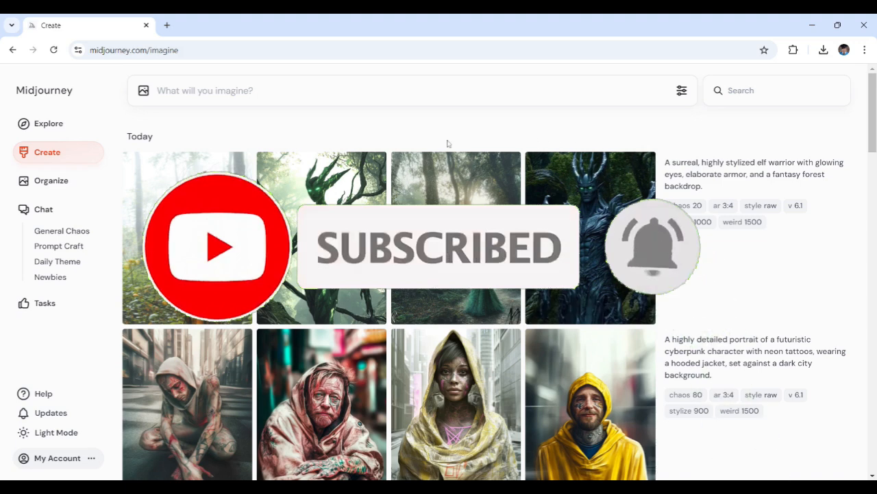
pyautogui.click(211, 236)
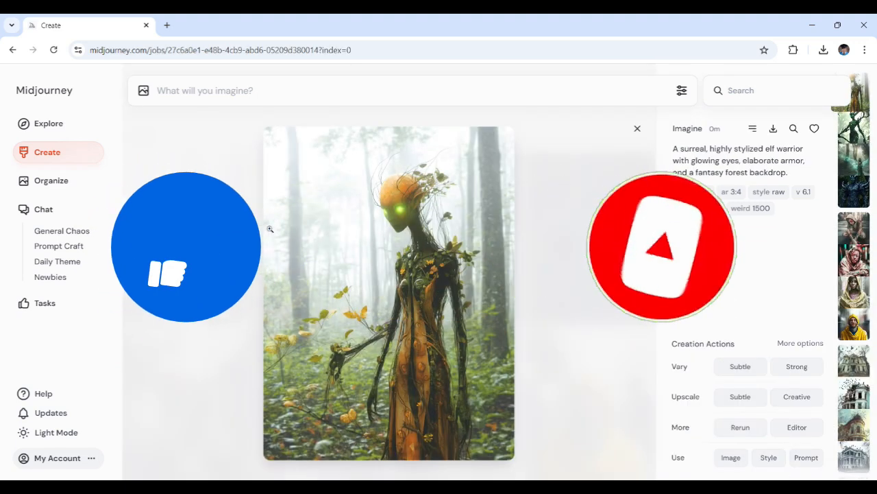
pyautogui.click(636, 129)
# - Switch Mode between Standard and Raw, returning to Raw, and reselect version 6.1 from the version list
pyautogui.click(600, 207)
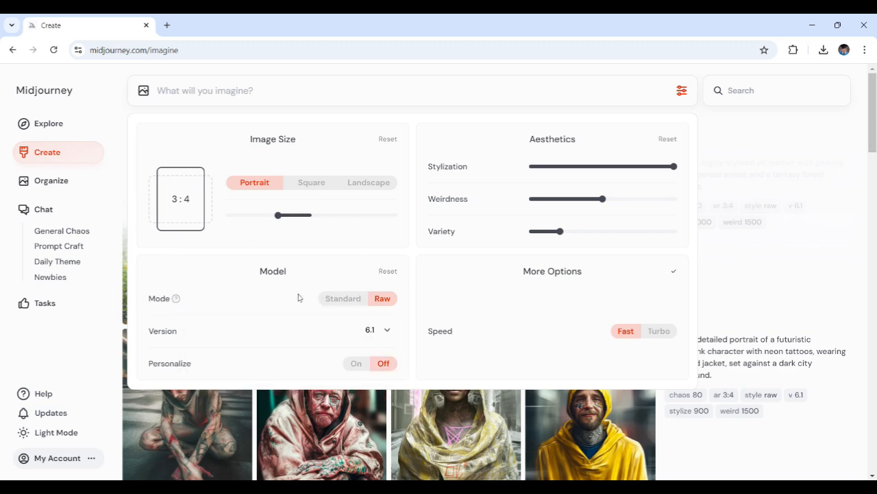
pyautogui.click(341, 299)
pyautogui.click(382, 300)
pyautogui.click(354, 301)
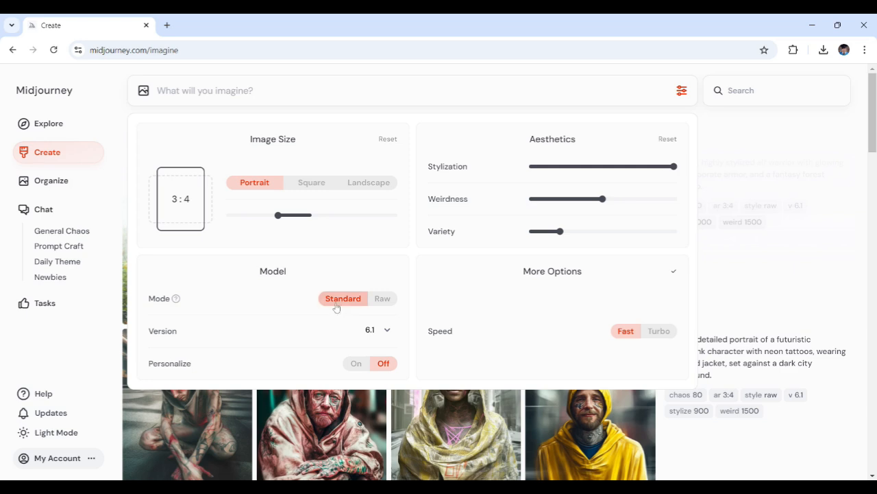
pyautogui.click(378, 300)
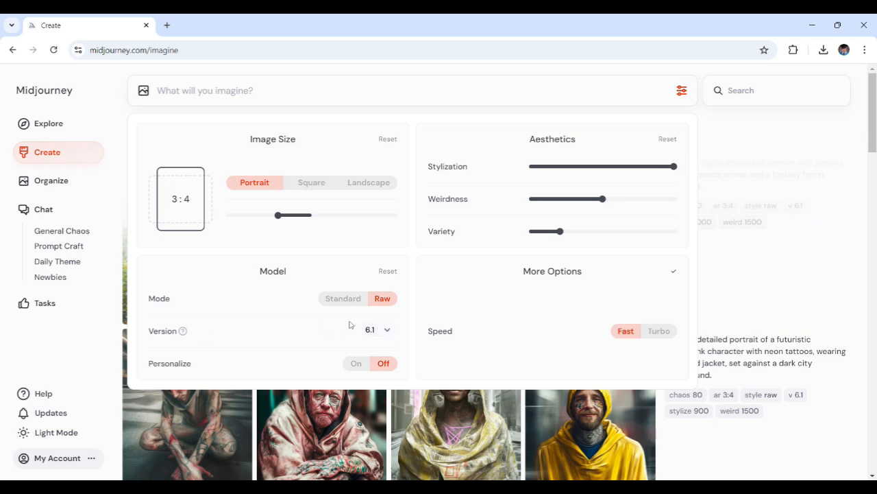
pyautogui.click(390, 333)
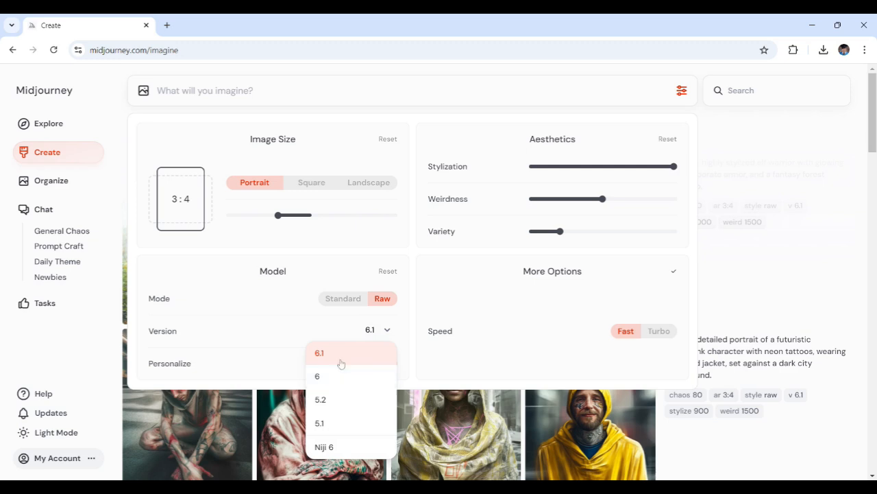
pyautogui.click(335, 353)
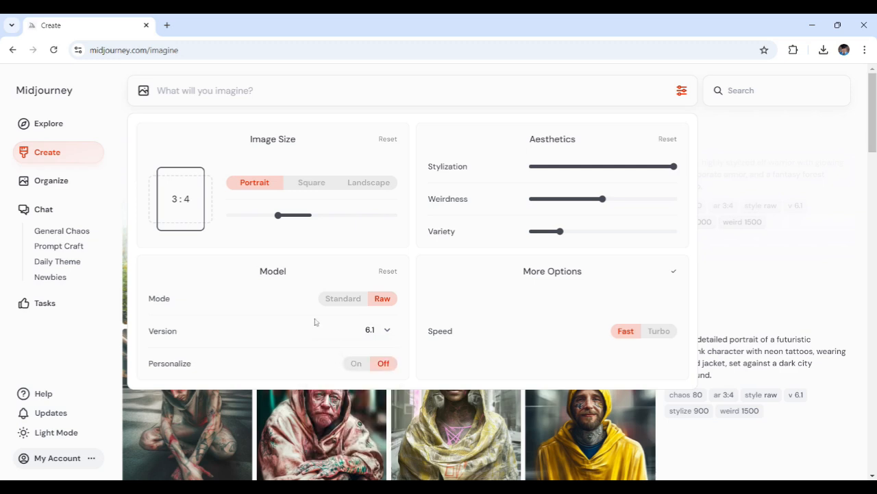
# - Paste a prompt for a futuristic city skyline at dusk with skyscrapers, flying cars and neon lights, and set Mode to Standard
pyautogui.moveTo(198, 364)
pyautogui.write('A futuristic city skyline at dusk with towering skyscrapers, flying cars, and neon lights.')
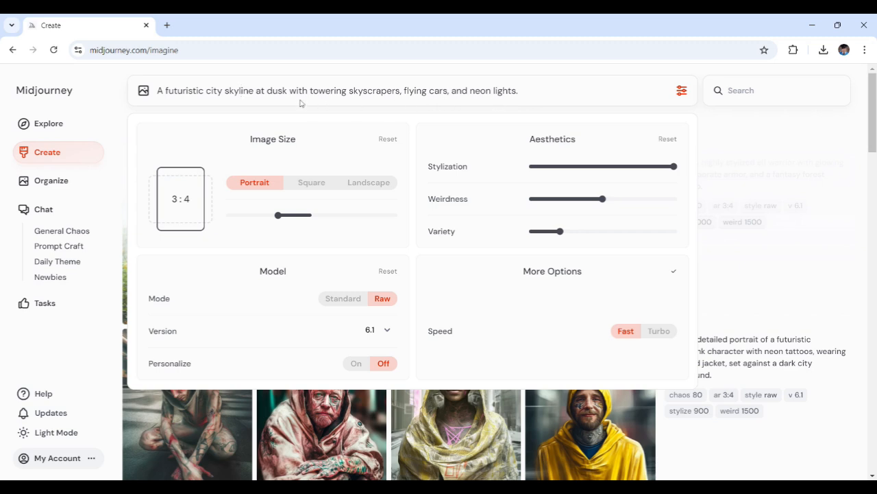
pyautogui.click(346, 298)
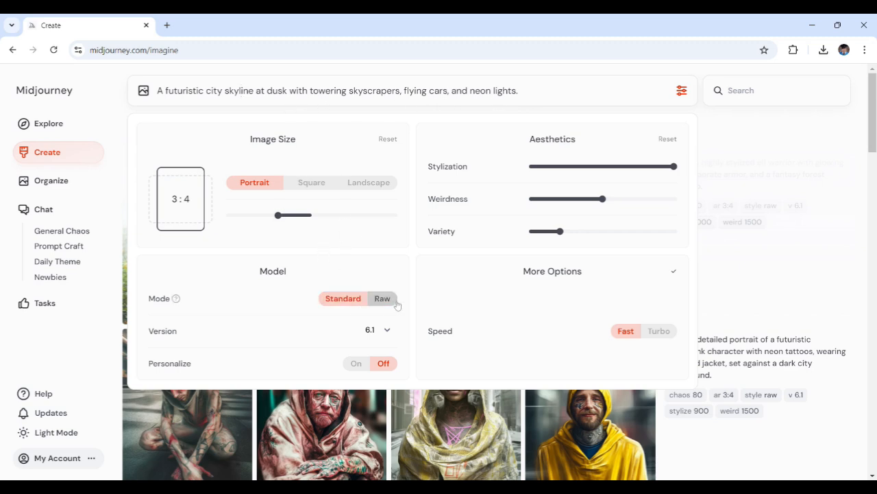
pyautogui.click(383, 299)
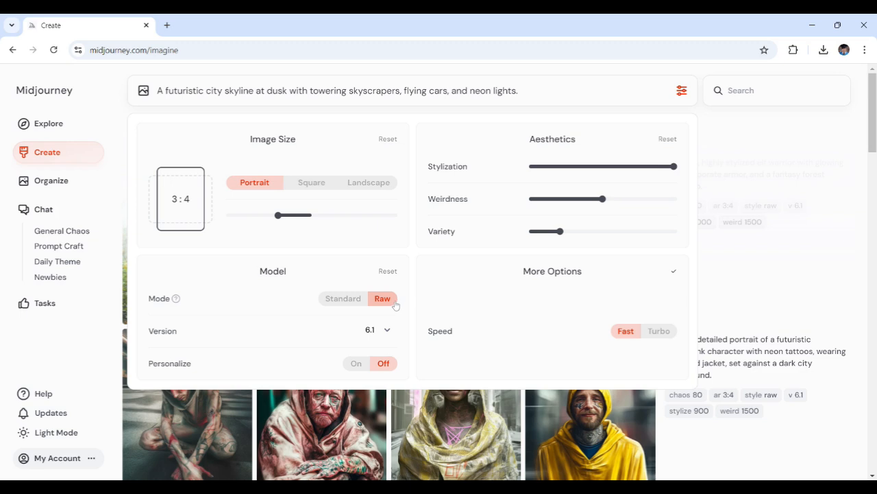
pyautogui.click(344, 298)
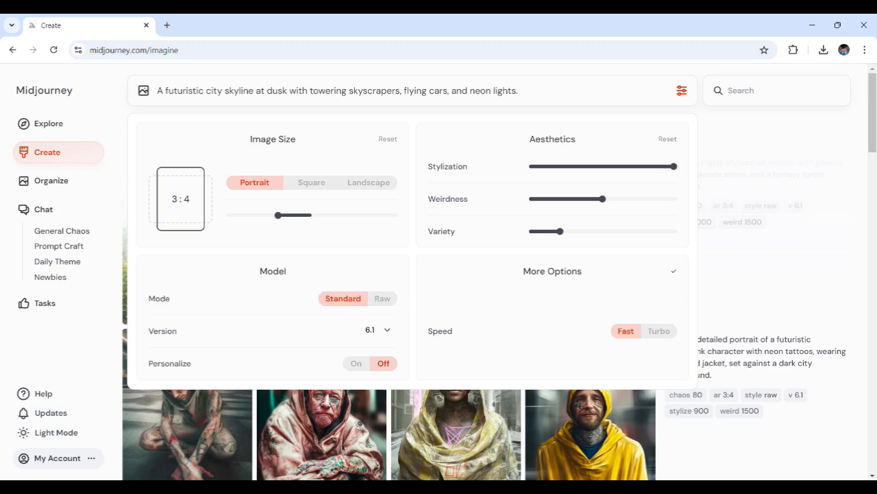
# - Lower Stylization to 200 and Weirdness to 600
pyautogui.hotkey('ctrl', 'a')
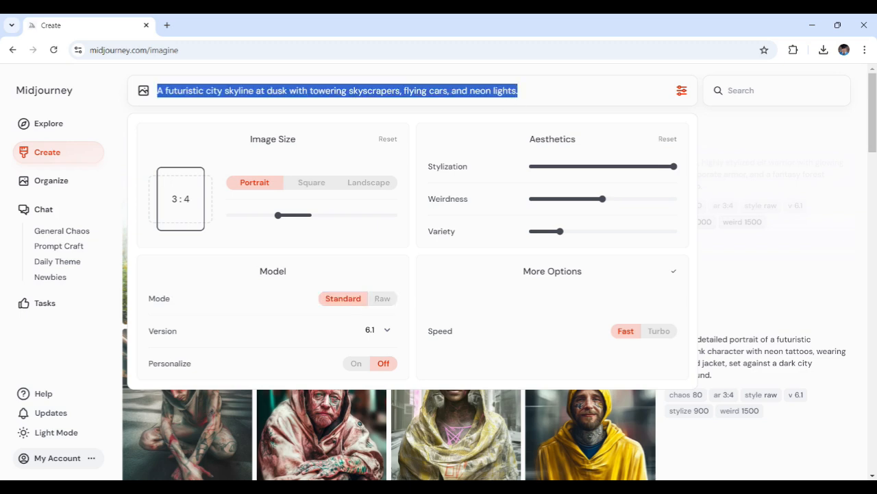
pyautogui.click(519, 91)
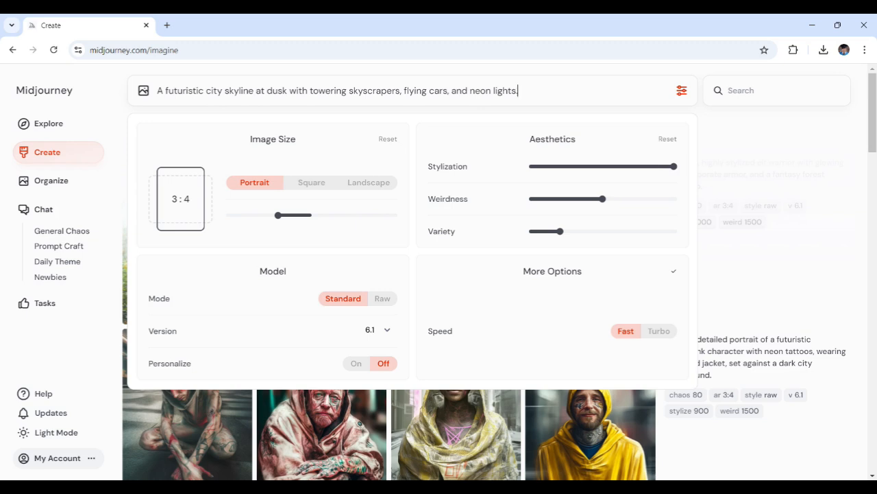
pyautogui.moveTo(607, 168); pyautogui.dragTo(558, 170)
pyautogui.moveTo(602, 199); pyautogui.dragTo(559, 200)
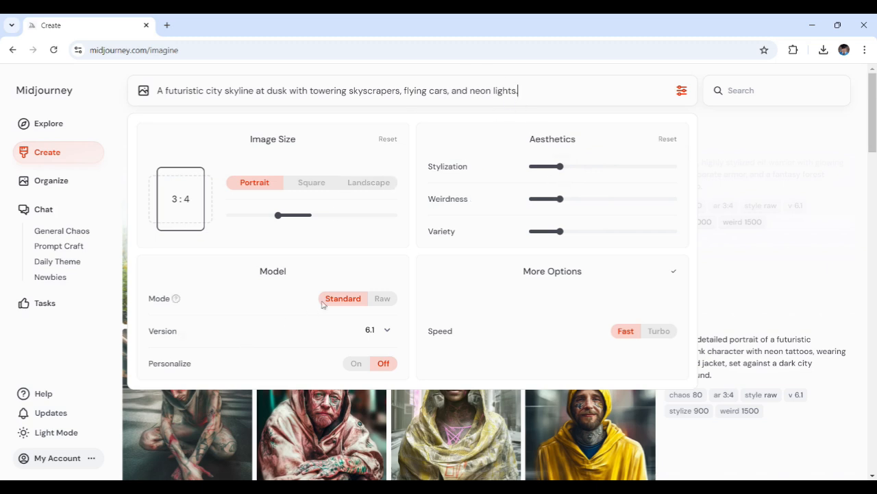
# - Switch the image size to Landscape 4:3 and generate the city skyline images
pyautogui.click(343, 185)
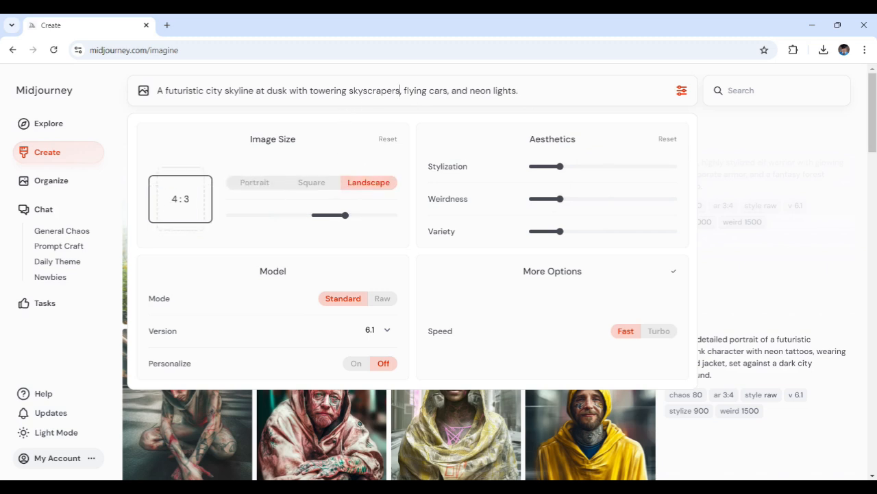
pyautogui.hotkey('ctrl', 'a')
pyautogui.hotkey('ctrl', 'c')
pyautogui.click(401, 90)
pyautogui.press('Return')
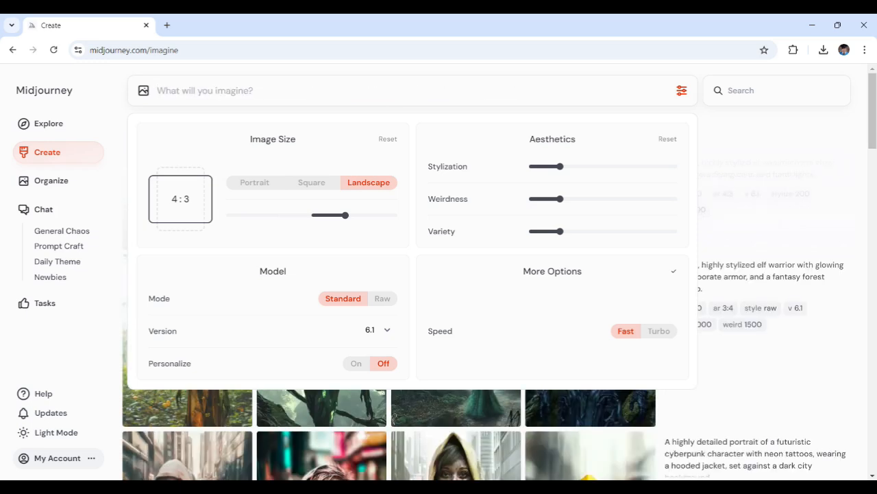
# - Paste the city skyline prompt again, set Mode to Raw, and generate a second batch
pyautogui.hotkey('ctrl', 'v')
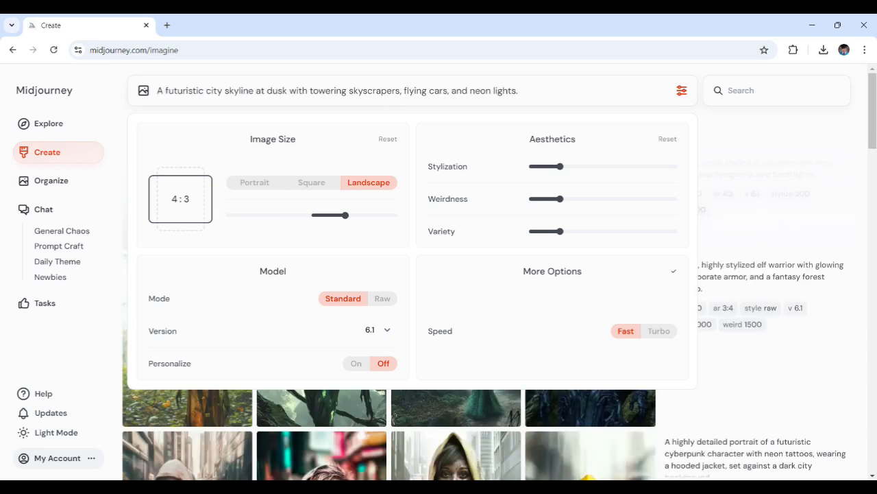
pyautogui.click(382, 298)
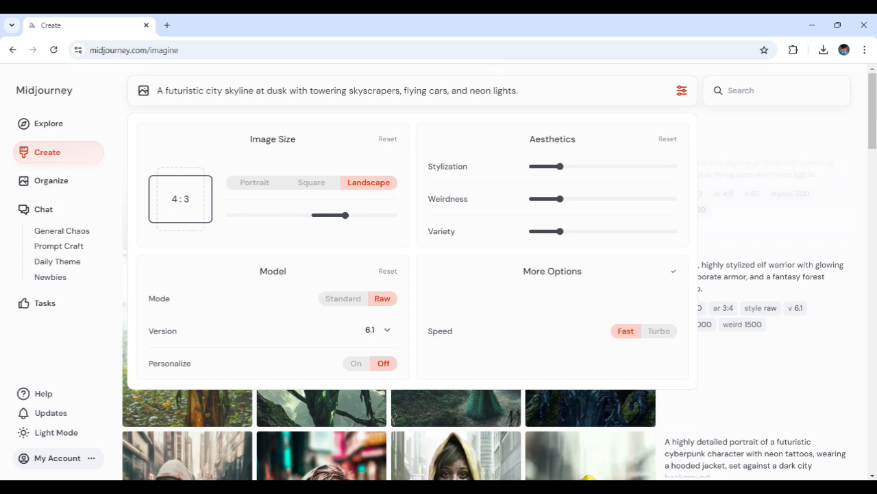
pyautogui.press('Return')
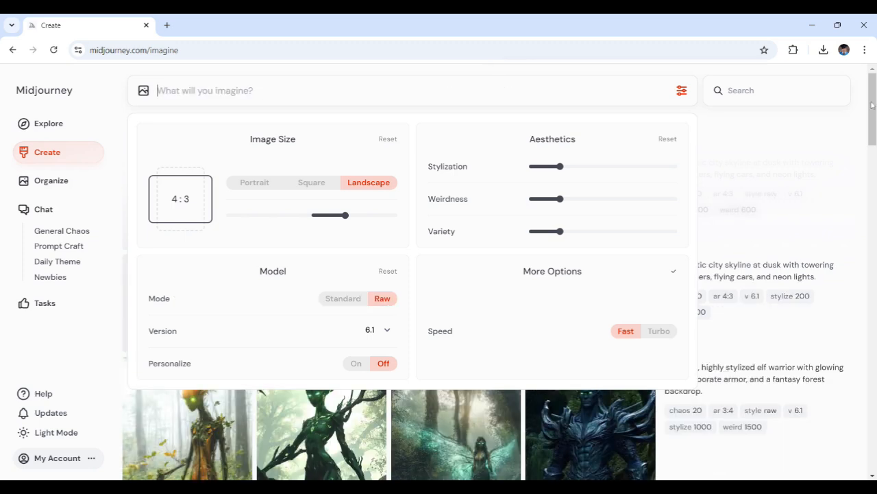
pyautogui.click(783, 120)
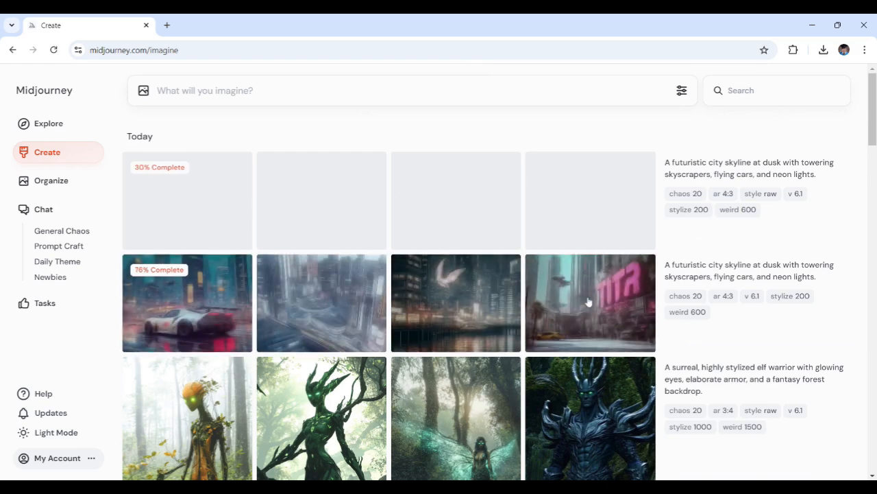
# - Open and compare the Standard and Raw city skyline images one by one
pyautogui.moveTo(175, 311)
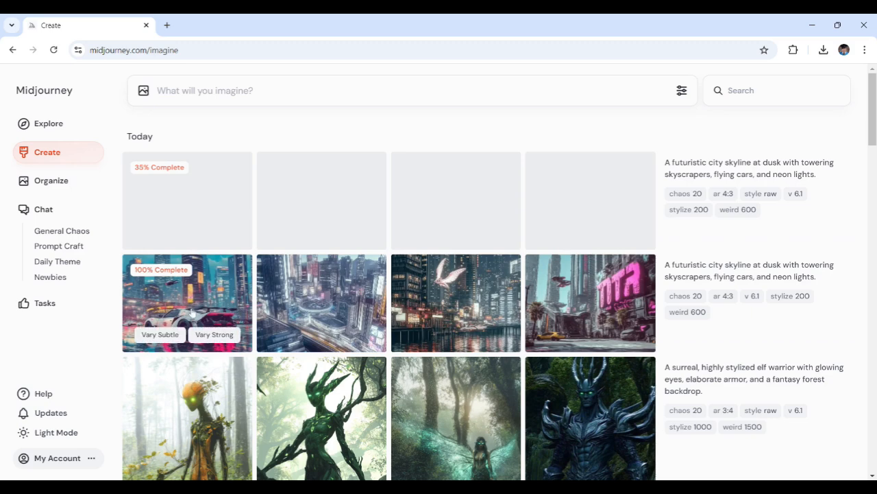
pyautogui.moveTo(487, 306)
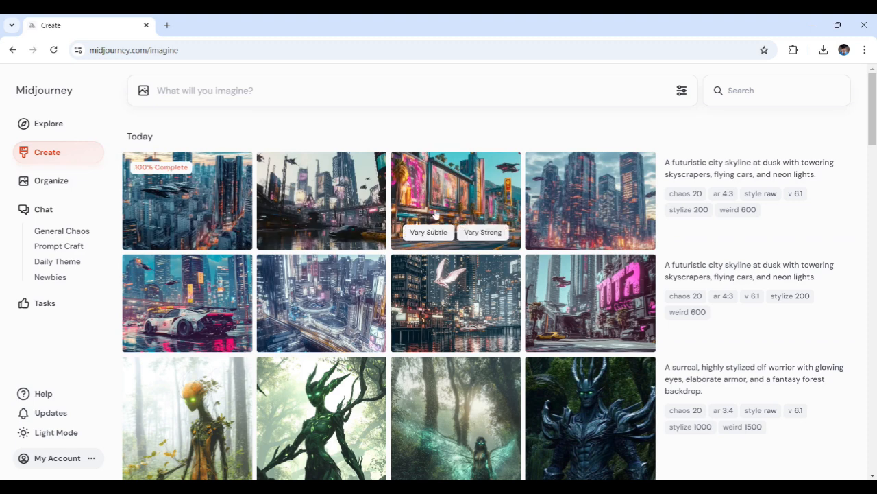
pyautogui.moveTo(296, 208)
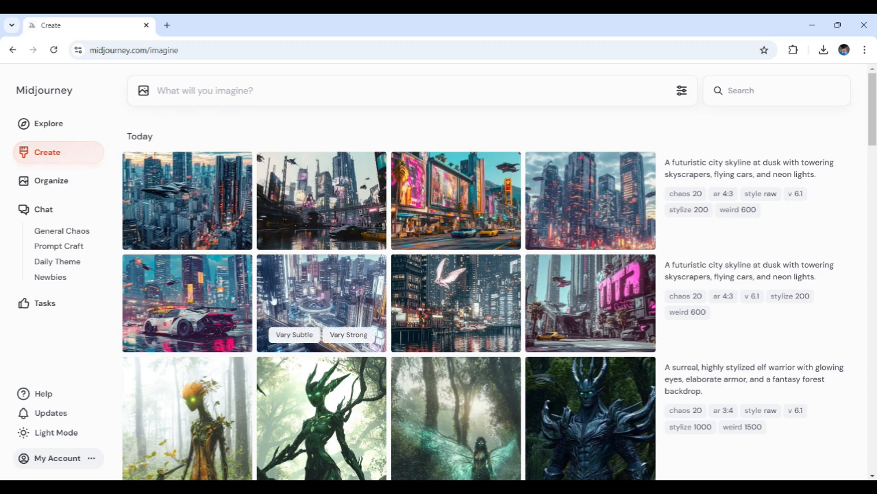
pyautogui.moveTo(598, 294)
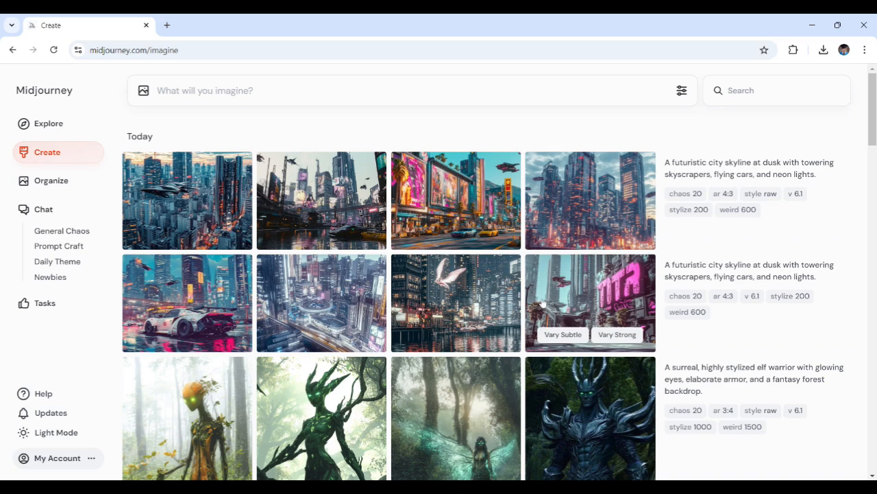
pyautogui.click(186, 301)
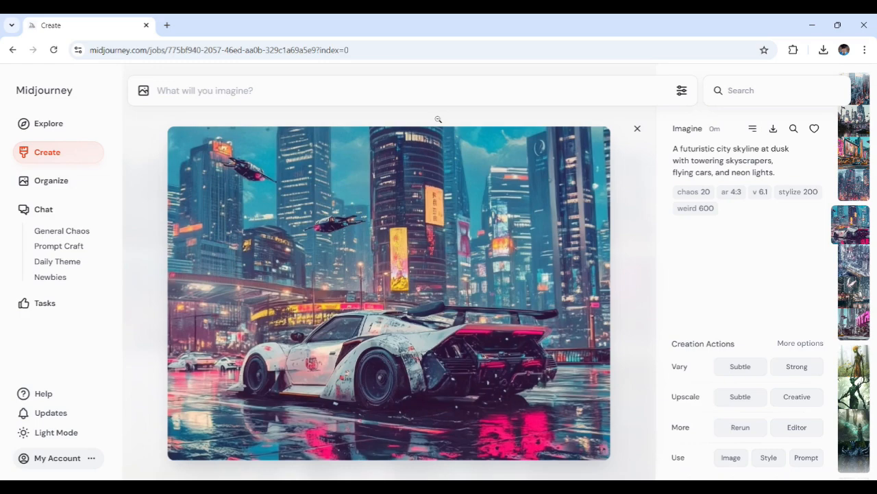
pyautogui.press('Escape')
pyautogui.click(325, 294)
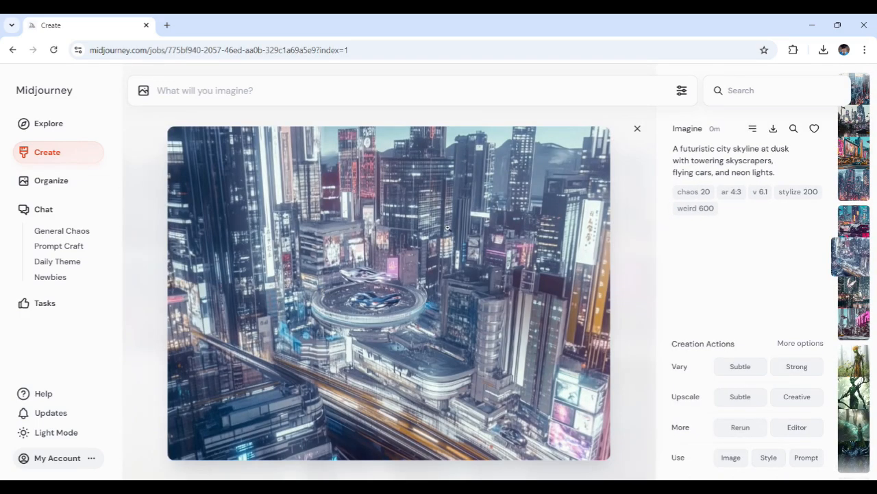
pyautogui.press('Escape')
pyautogui.click(477, 299)
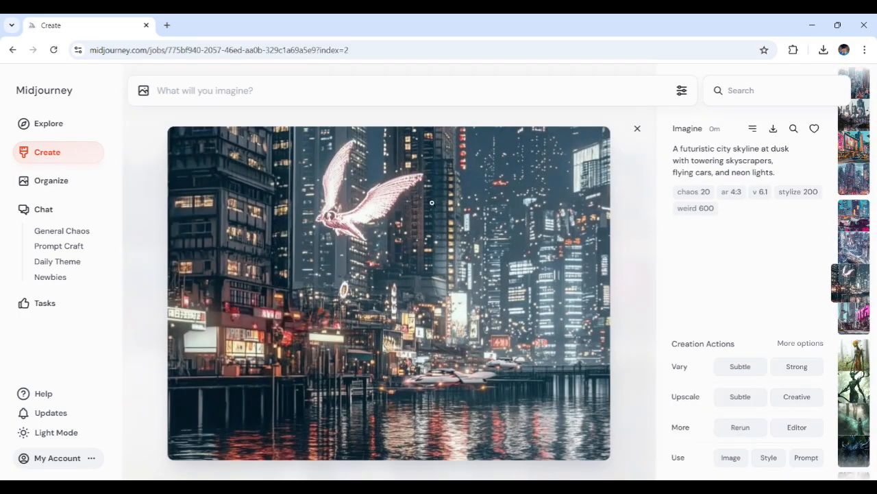
pyautogui.press('Escape')
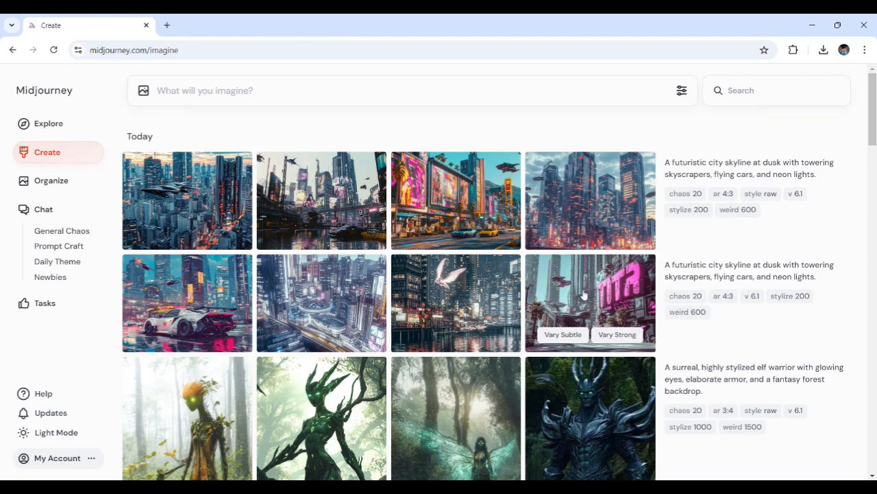
pyautogui.click(581, 297)
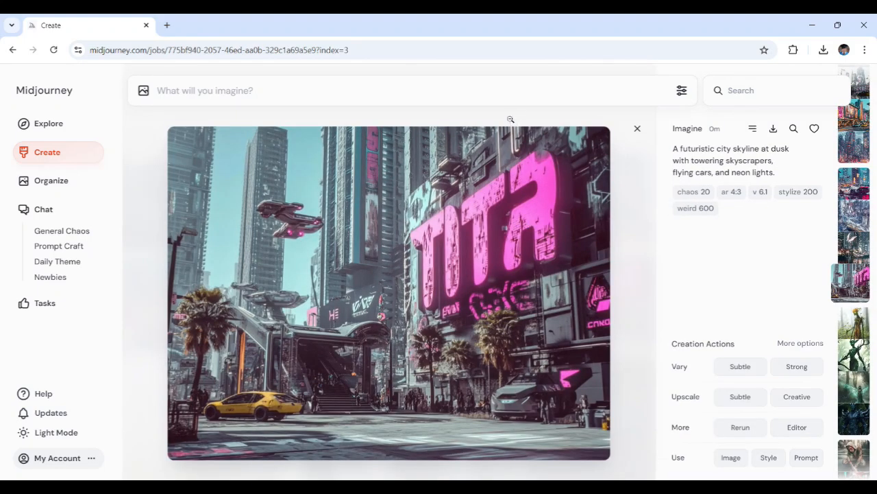
pyautogui.press('Escape')
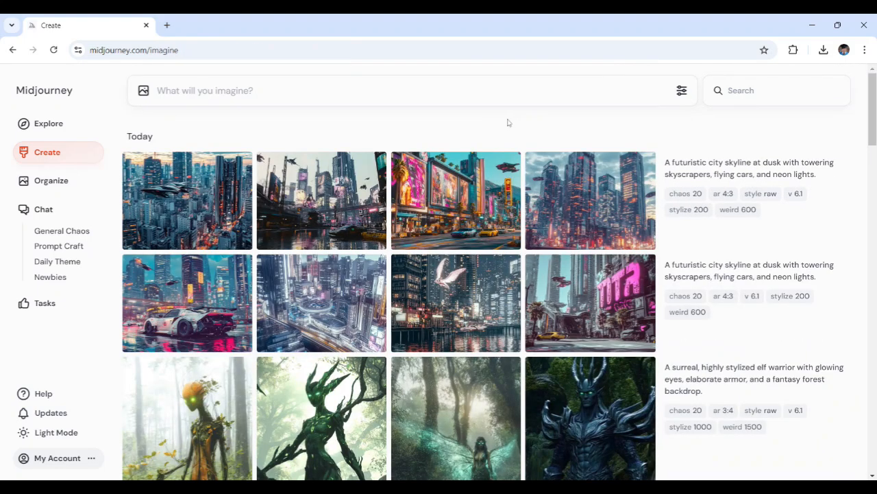
pyautogui.click(205, 200)
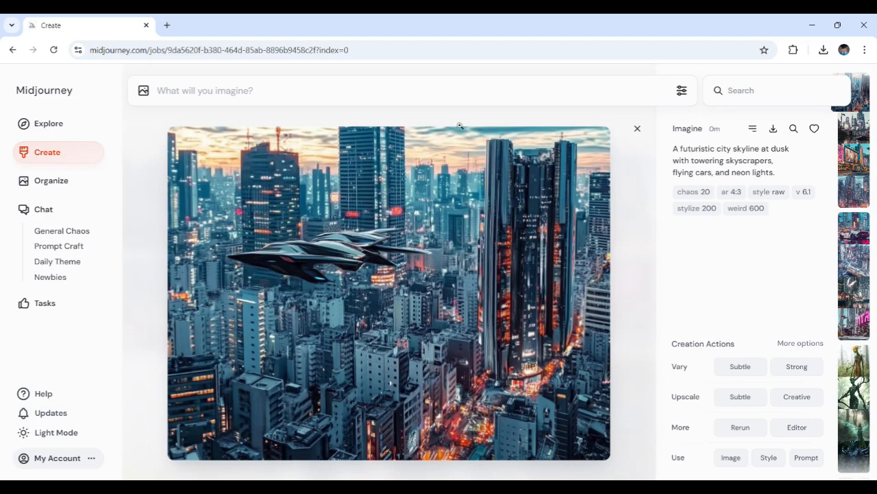
pyautogui.press('Escape')
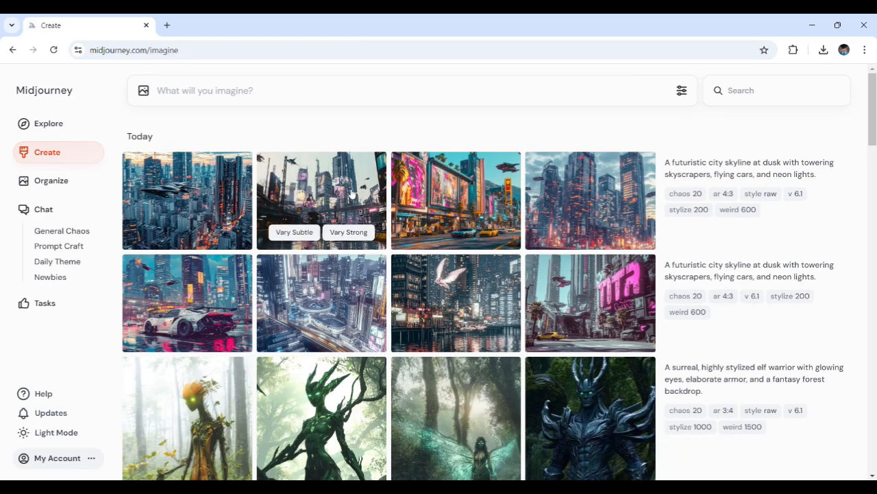
# - Open each remaining Raw city skyline image in turn to inspect it, closing each afterwards
pyautogui.click(353, 194)
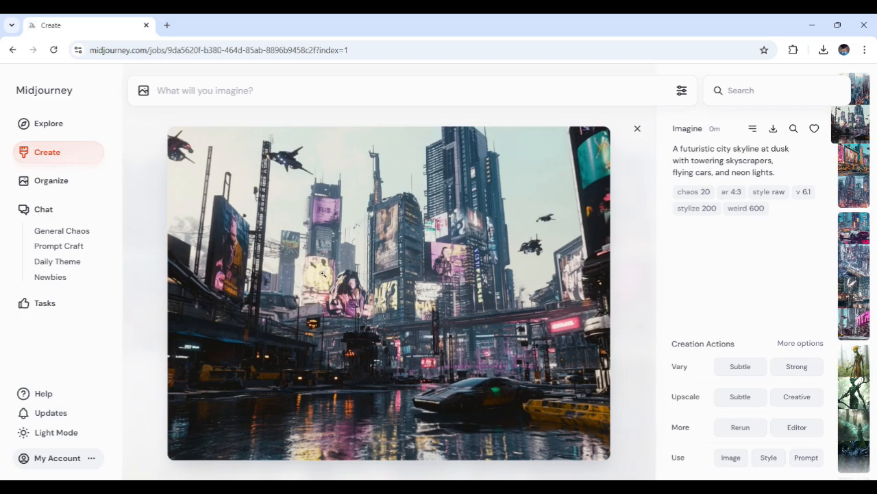
pyautogui.click(501, 123)
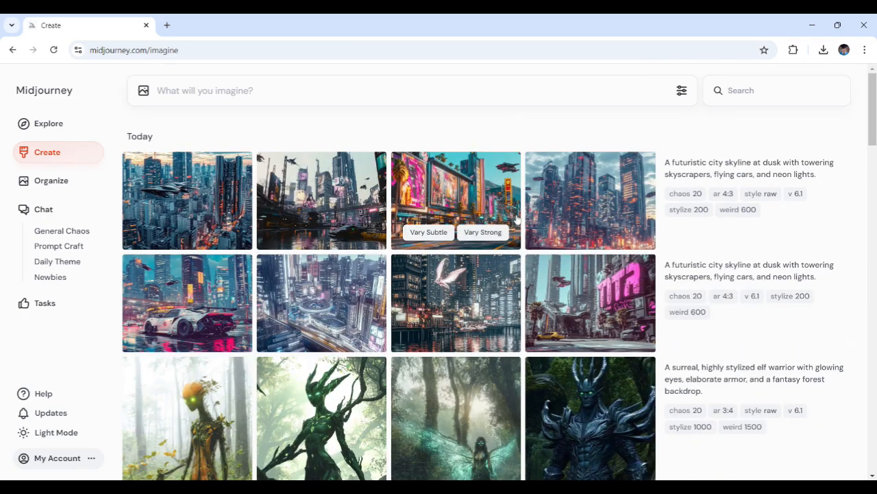
pyautogui.click(469, 210)
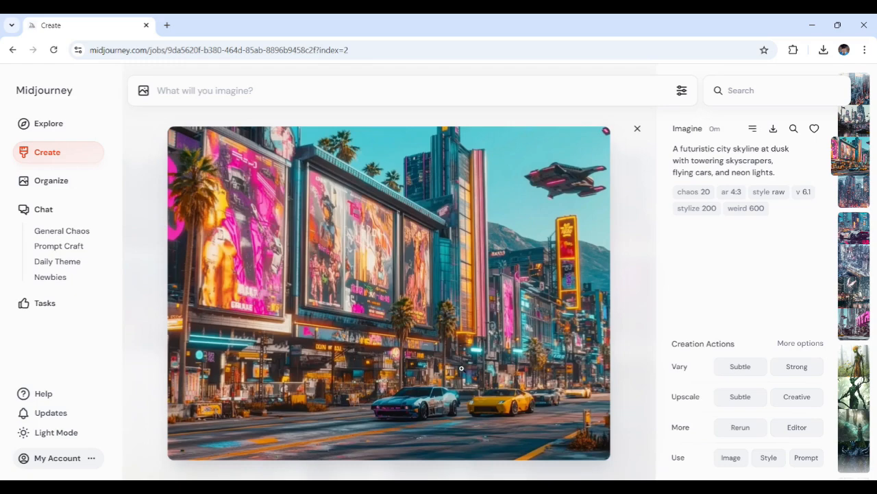
pyautogui.click(537, 122)
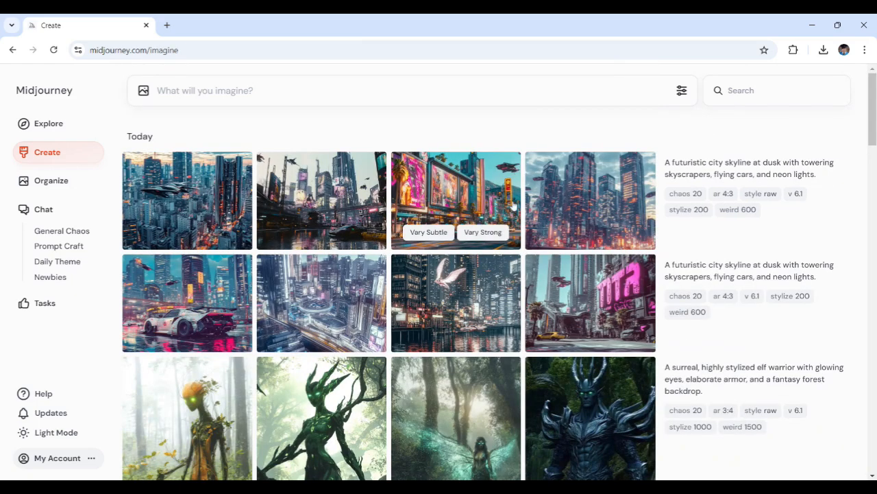
pyautogui.click(593, 203)
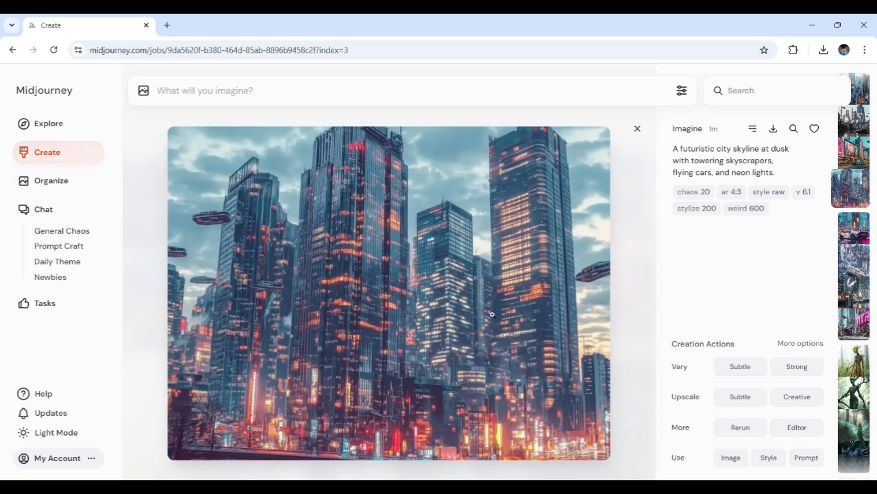
pyautogui.click(529, 119)
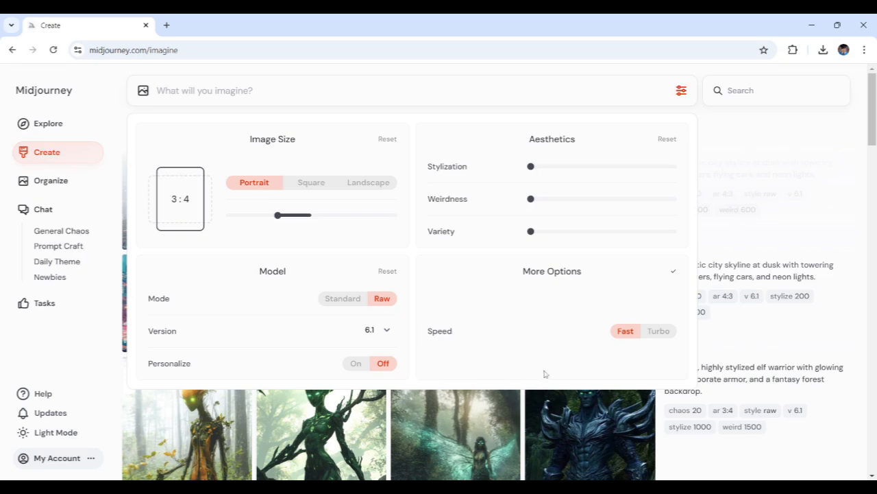
# - Paste the steampunk adventurer prompt and generate it in Raw mode at Fast speed
pyautogui.moveTo(459, 332)
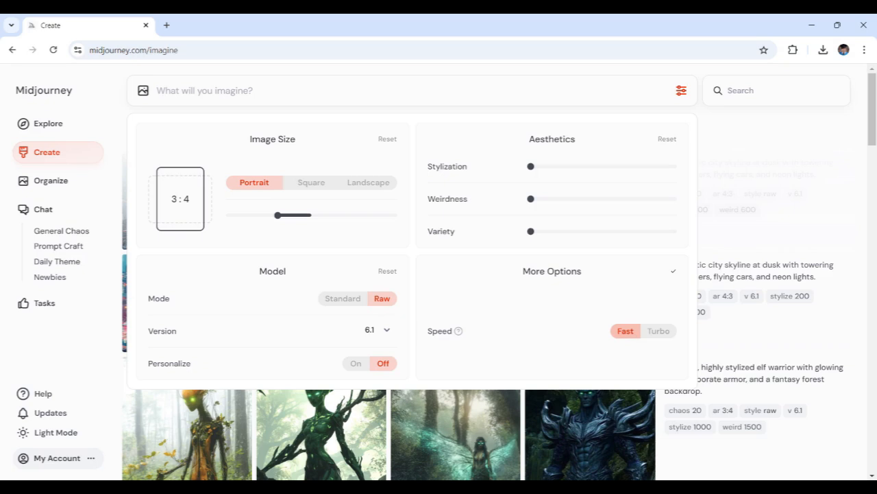
pyautogui.click(660, 331)
pyautogui.click(660, 331)
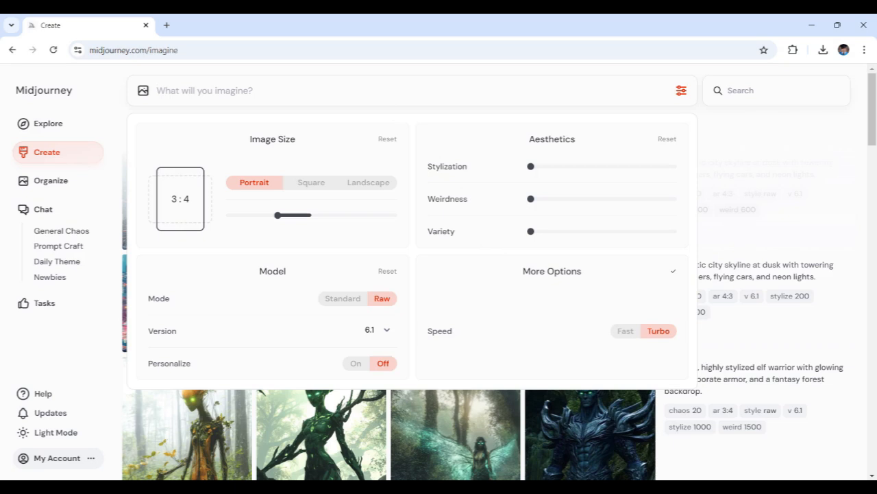
pyautogui.write('A detailed steampunk adventurer with mechanical goggles, a leather coat, and brass gadgets, set against a futuristic city backdrop.')
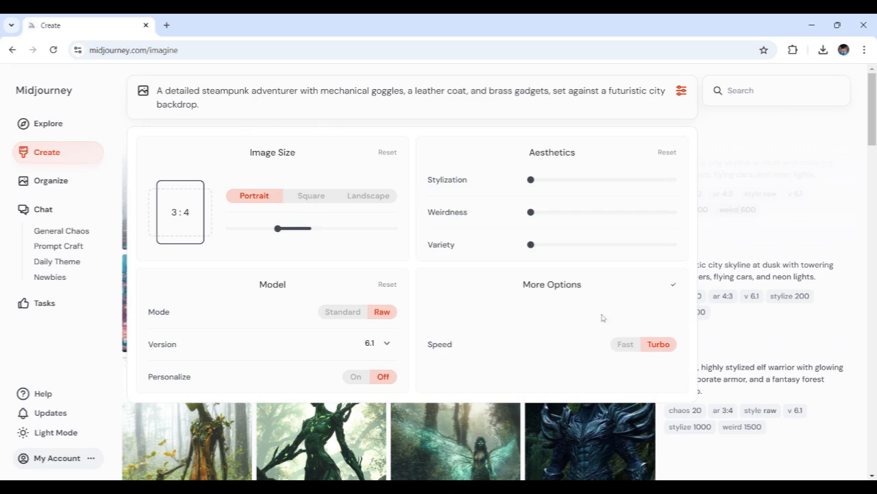
pyautogui.click(638, 347)
pyautogui.click(644, 346)
pyautogui.click(627, 345)
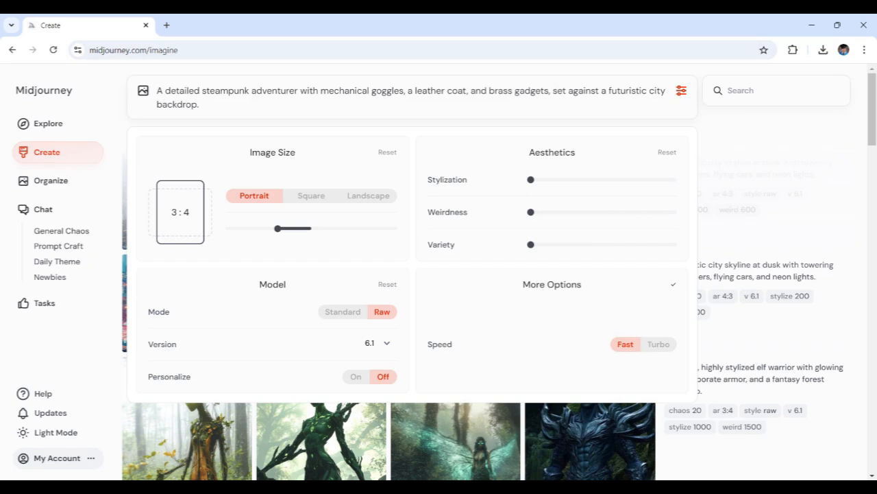
pyautogui.press('Return')
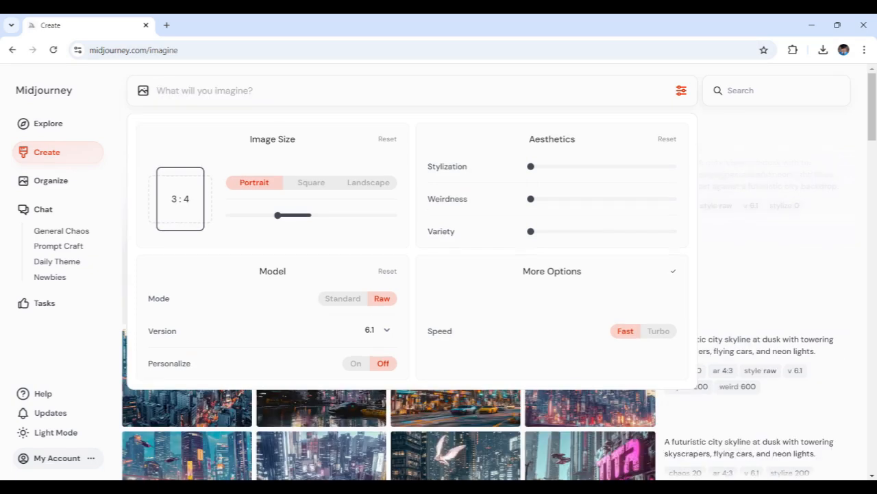
# - Paste the steampunk adventurer prompt again, switch speed to Turbo, and generate a second batch
pyautogui.write('A detailed steampunk adventurer with mechanical goggles, a leather coat, and brass gadgets, set against a futuristic city backdrop.')
pyautogui.click(658, 345)
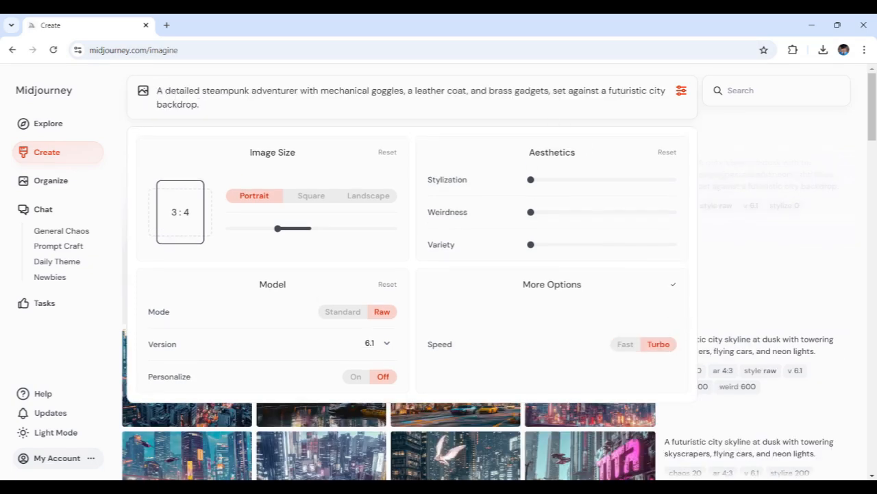
pyautogui.press('Return')
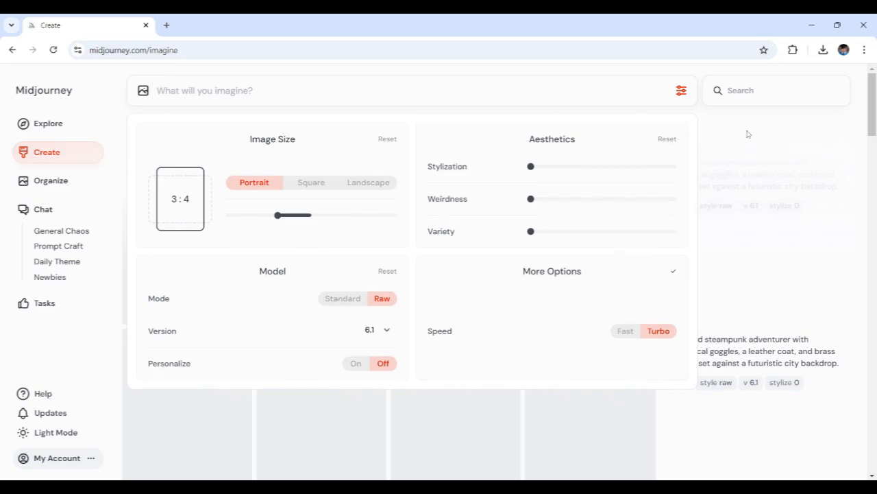
pyautogui.click(747, 136)
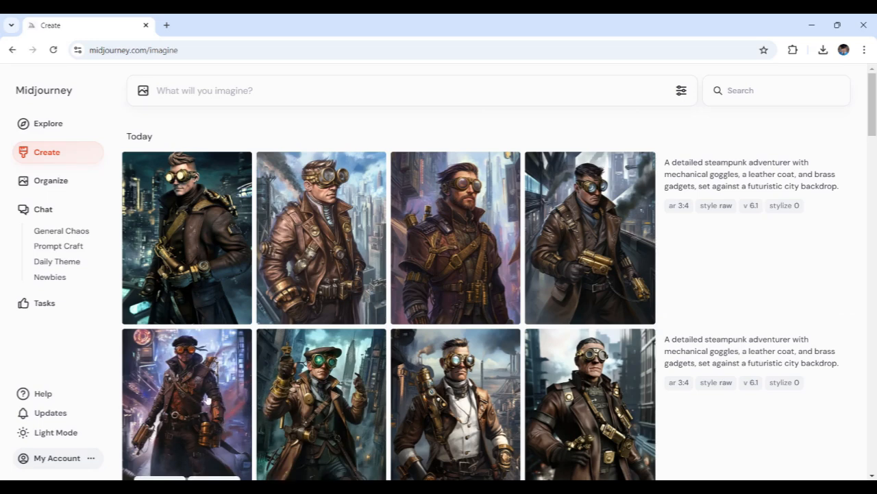
# - Open the Fast-speed steampunk adventurer images one by one to inspect them
pyautogui.click(205, 400)
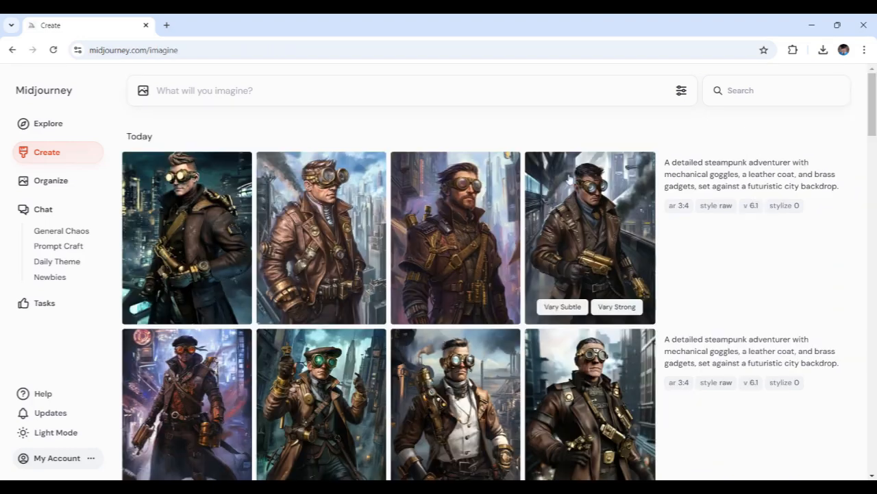
pyautogui.click(584, 168)
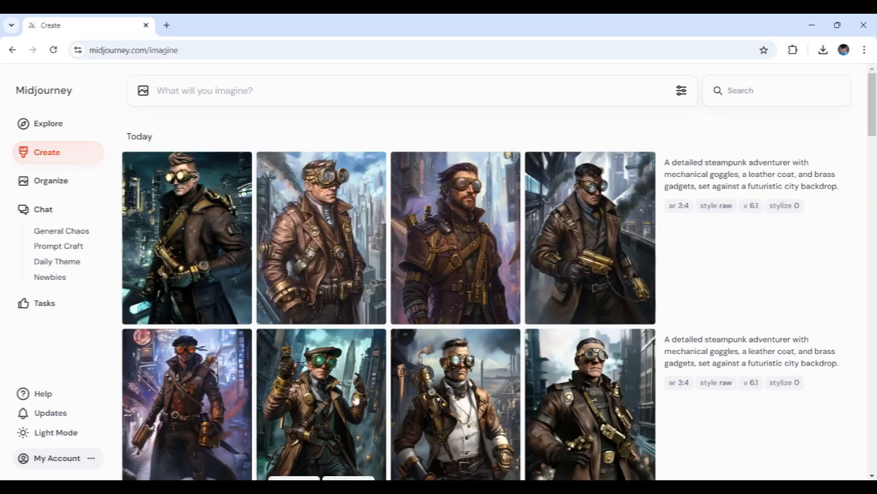
pyautogui.click(340, 401)
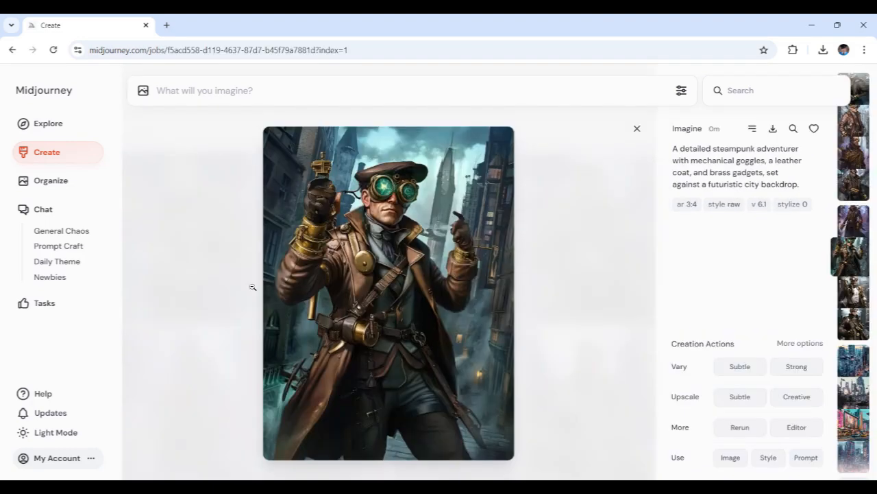
pyautogui.click(557, 140)
pyautogui.click(482, 378)
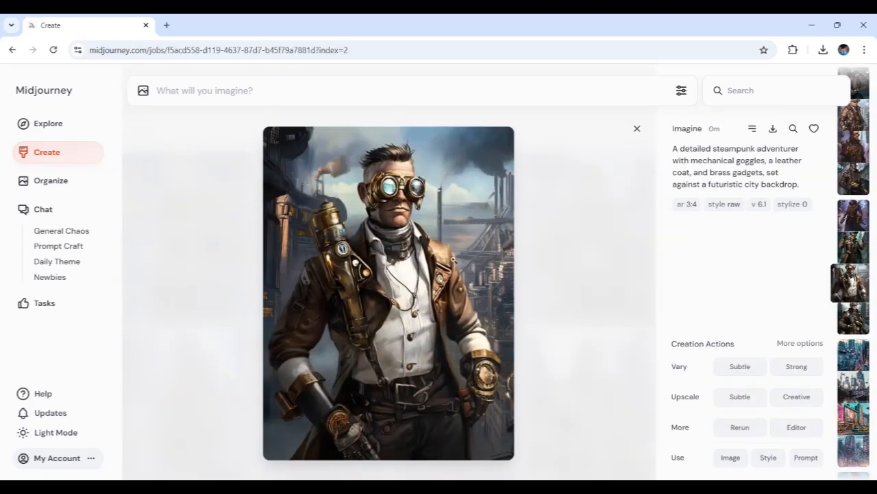
pyautogui.click(539, 189)
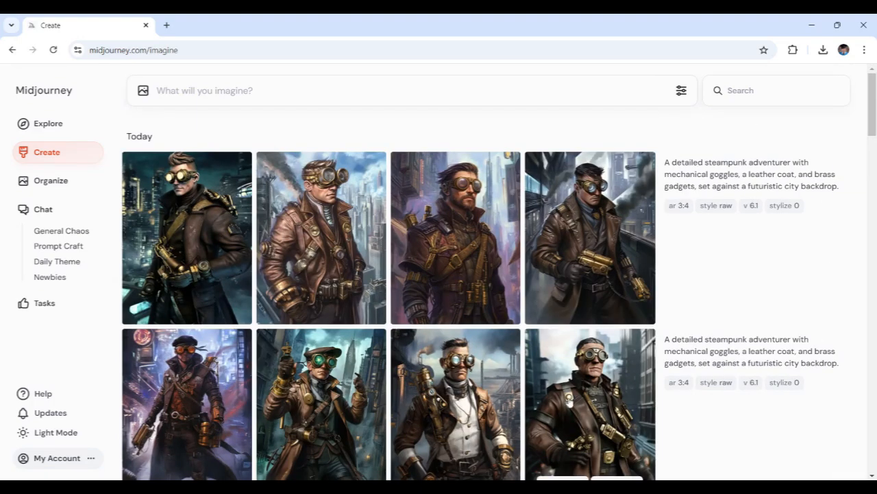
pyautogui.click(573, 406)
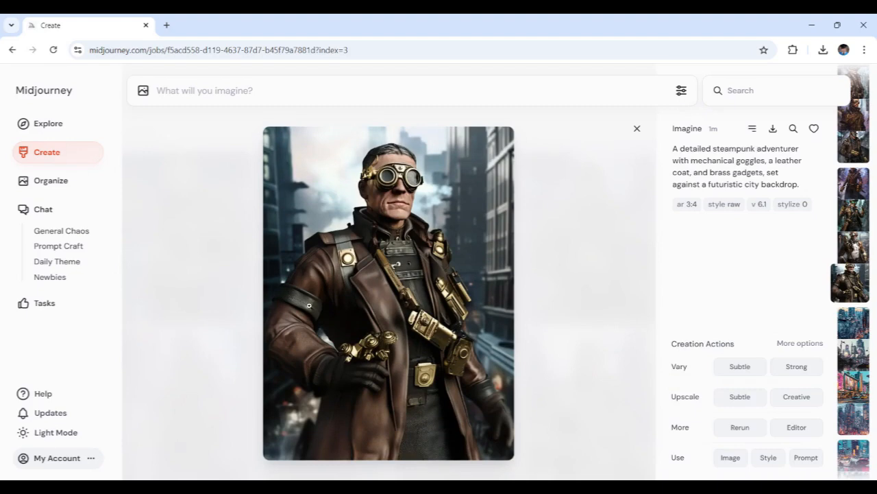
pyautogui.click(550, 202)
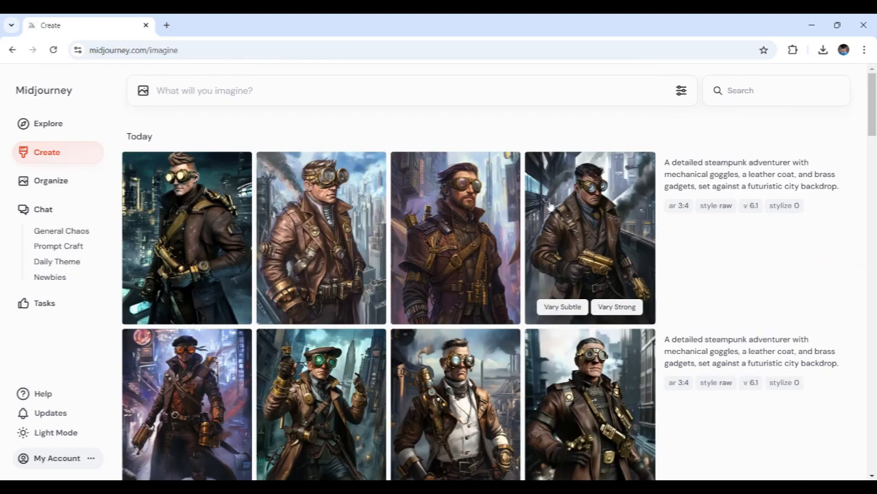
# - Open the Turbo-speed steampunk adventurer images one by one and compare them with the Fast batch
pyautogui.click(202, 233)
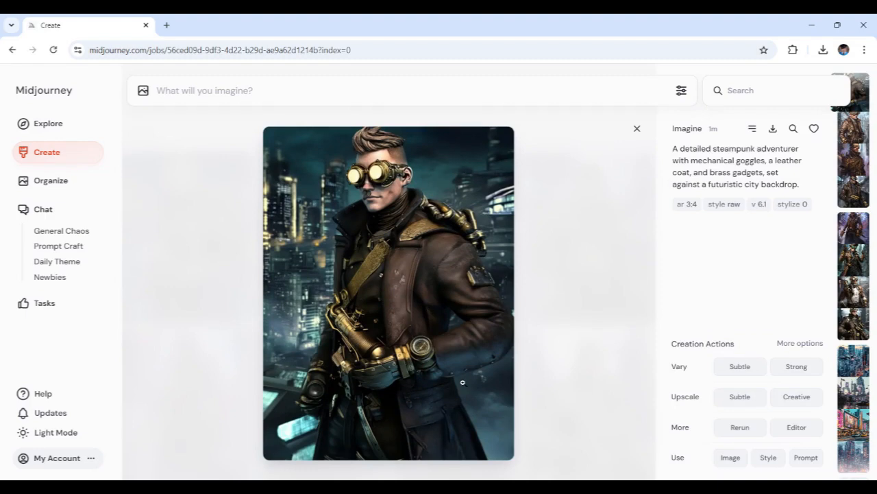
pyautogui.click(571, 200)
pyautogui.click(337, 236)
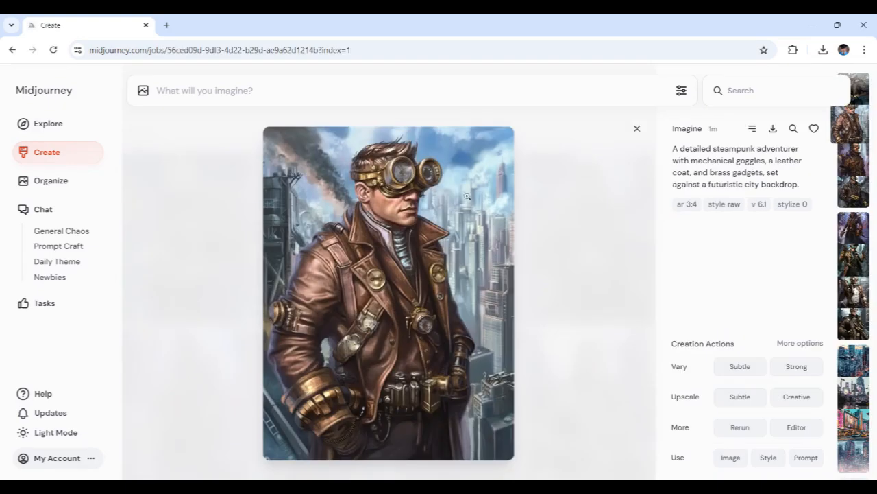
pyautogui.click(575, 233)
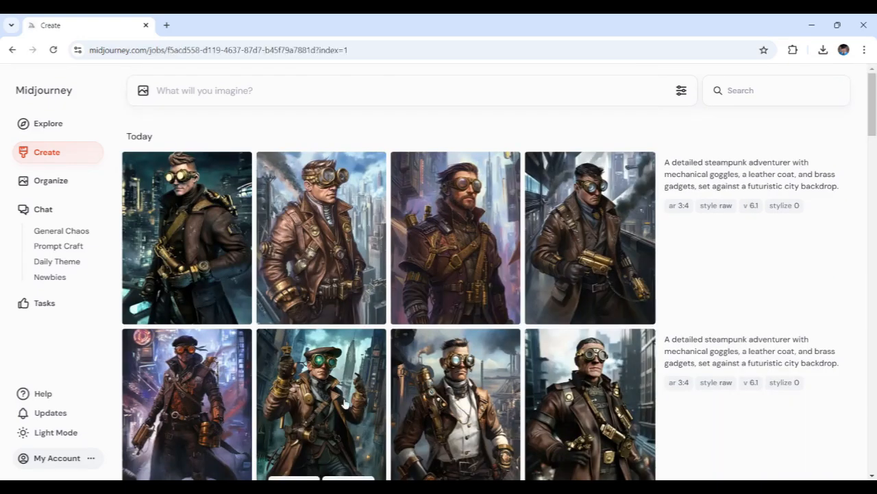
pyautogui.click(447, 249)
pyautogui.click(539, 202)
pyautogui.click(467, 235)
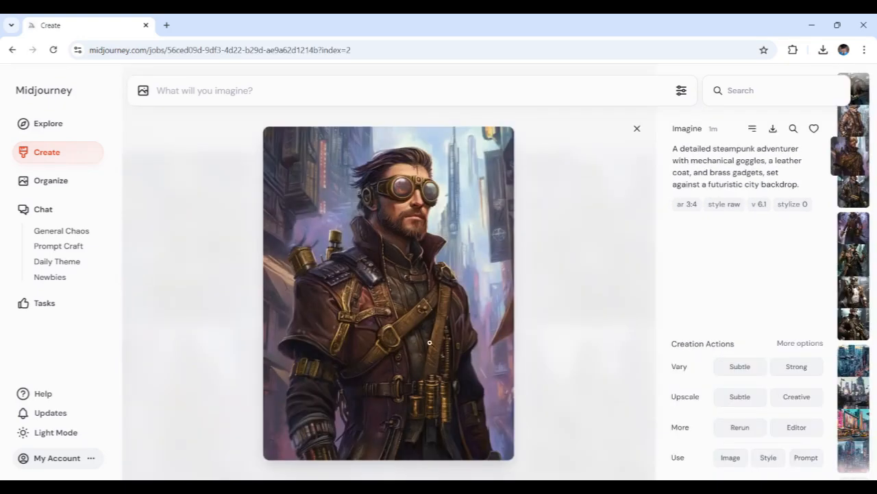
pyautogui.click(597, 244)
pyautogui.click(455, 382)
pyautogui.click(569, 237)
pyautogui.click(593, 241)
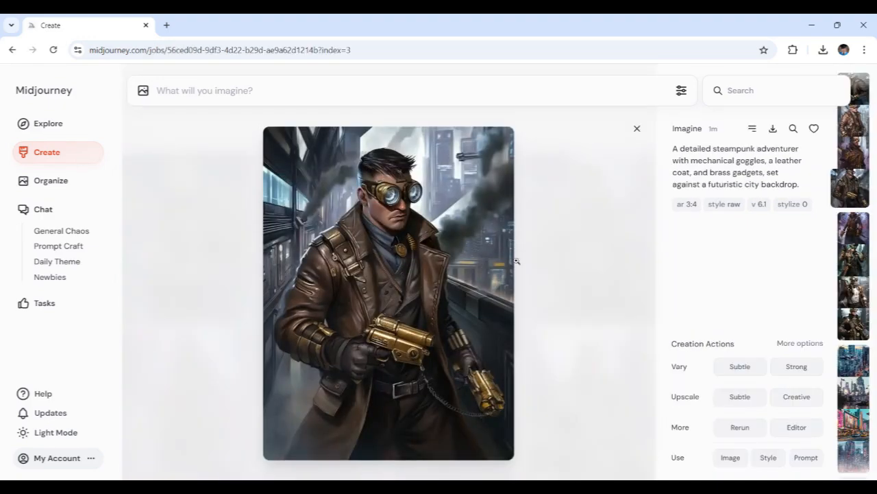
pyautogui.click(569, 280)
pyautogui.click(552, 387)
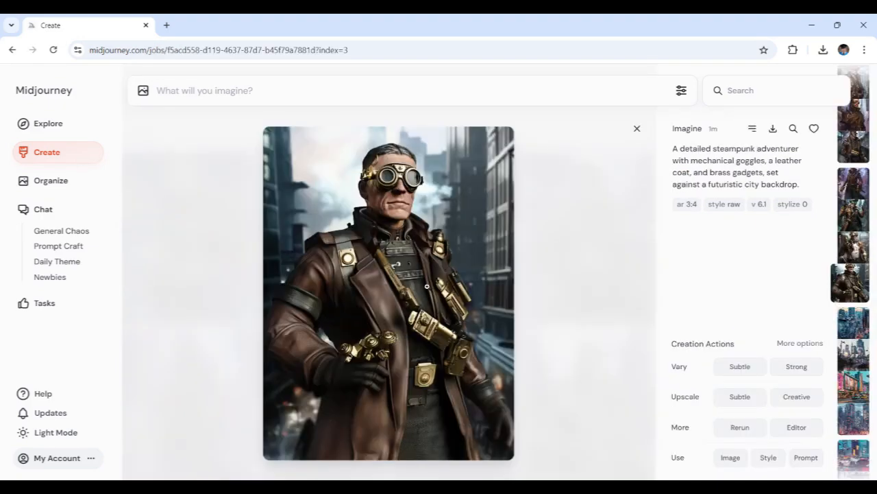
pyautogui.click(580, 226)
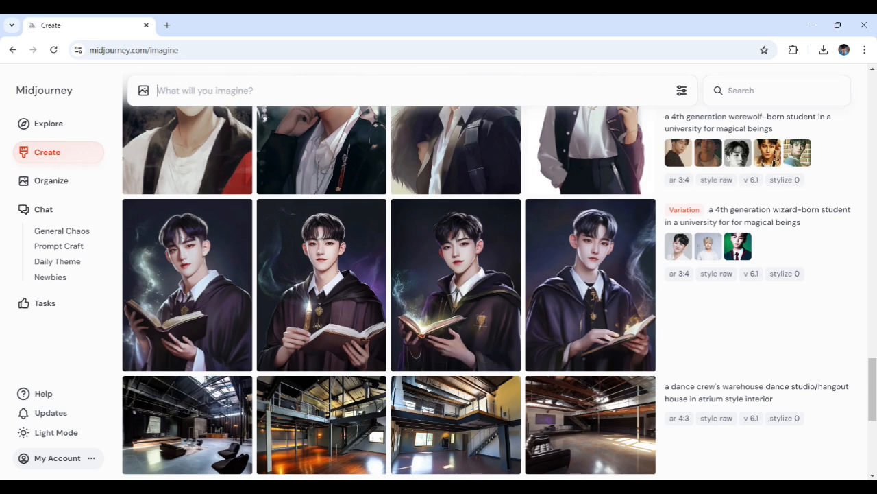
# - Paste the animated-style autumn city street prompt and generate images
pyautogui.write('An animated-style autumn city street with colorful trees, an old man smiling and waving at the sky with floating cars above.')
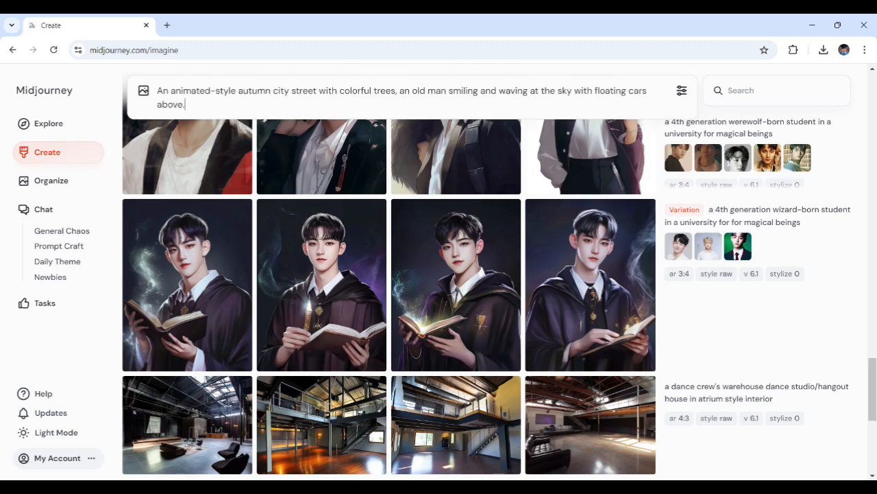
pyautogui.press('Return')
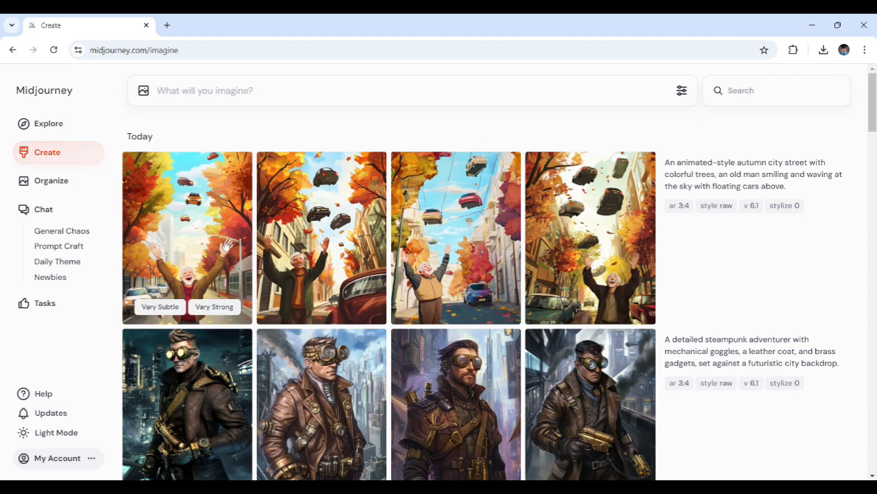
# - Create a Vary Subtle variation of the first autumn city street image and review the results
pyautogui.click(168, 312)
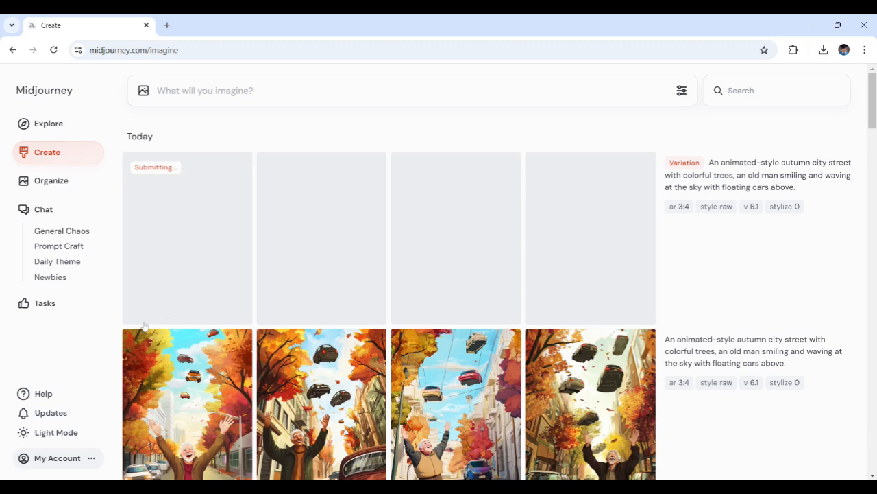
pyautogui.scroll(-2, 181, 383)
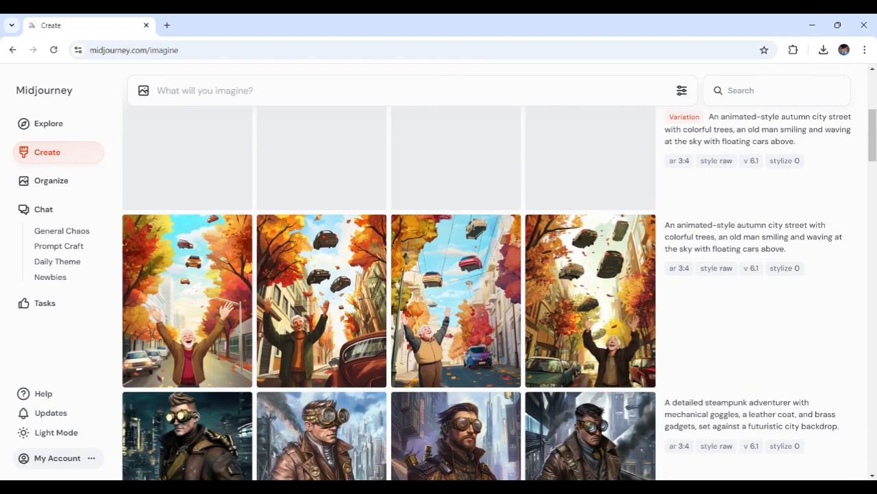
pyautogui.moveTo(872, 129); pyautogui.dragTo(873, 93)
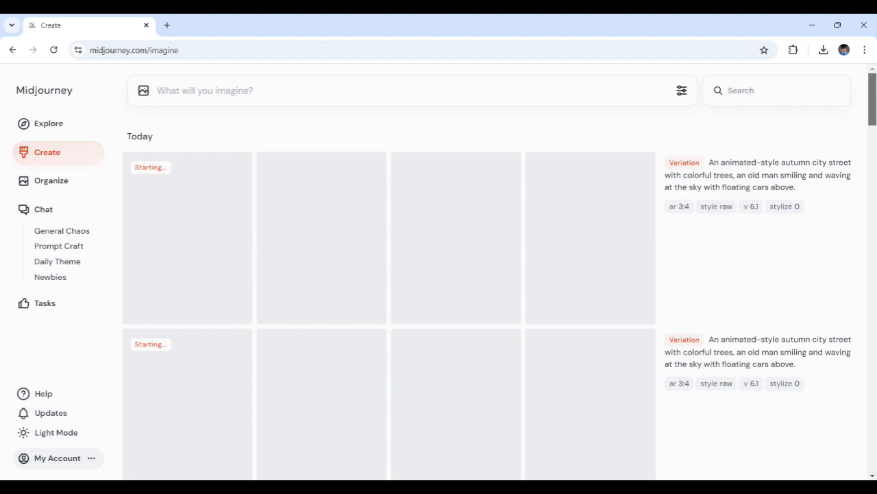
pyautogui.scroll(-1, 875, 103)
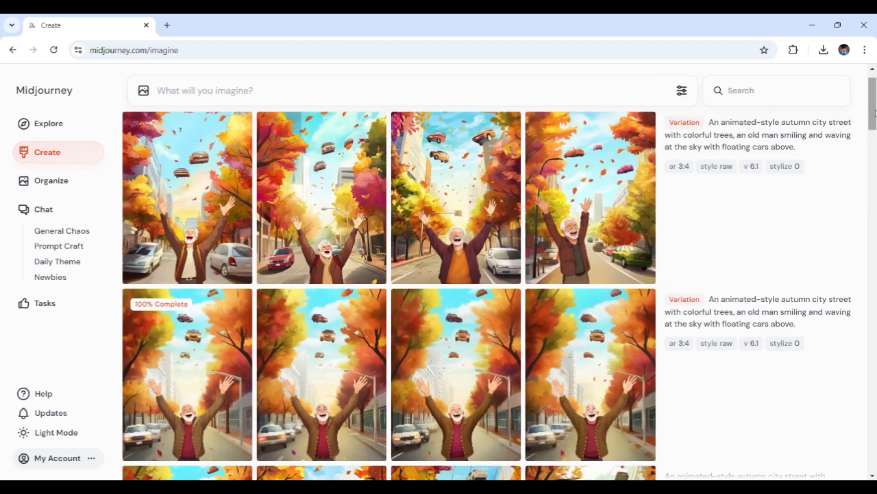
pyautogui.moveTo(874, 113); pyautogui.dragTo(874, 136)
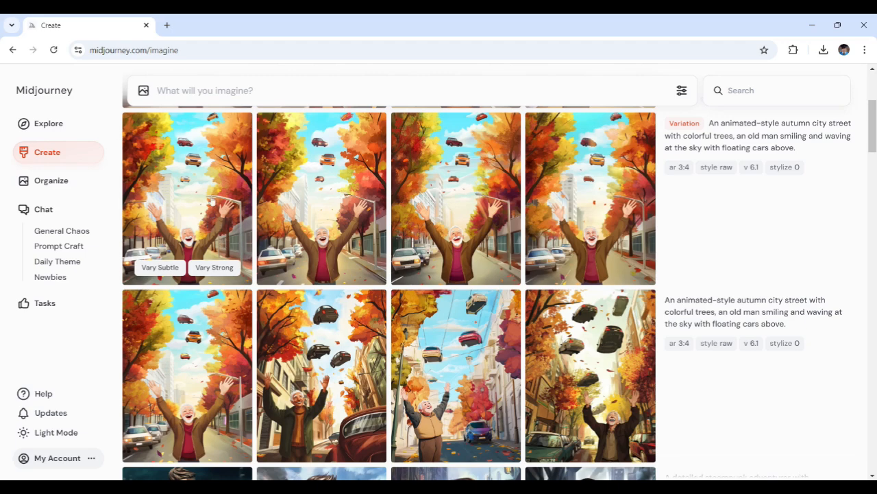
# - Open the first image of the Vary Subtle autumn city street batch to inspect it, then close it
pyautogui.click(205, 213)
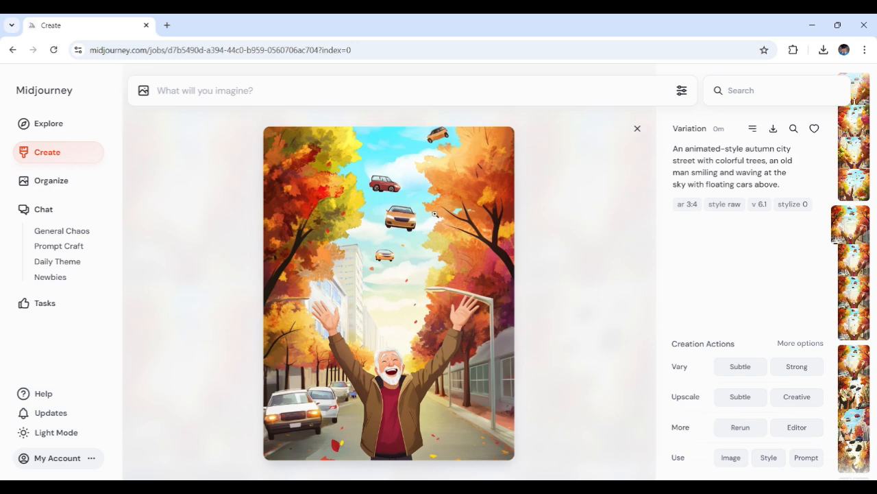
pyautogui.click(482, 120)
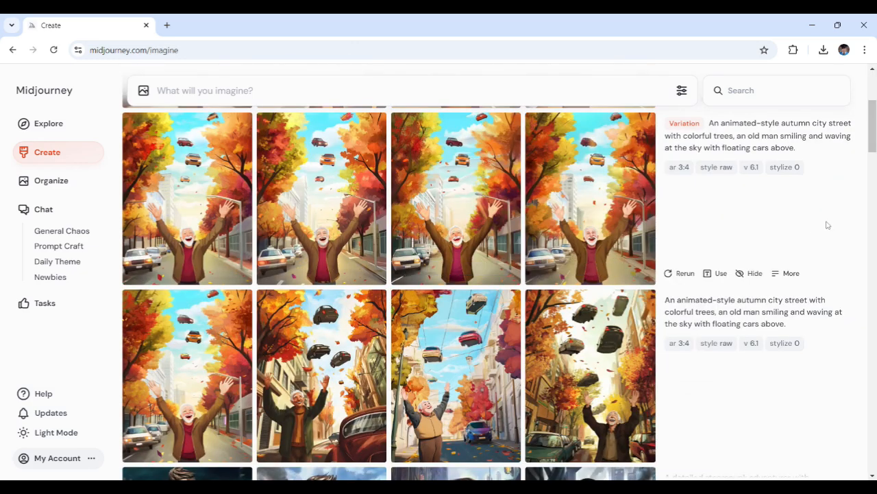
# - Open the first image of the newest autumn city street variation batch and compare it with the subtle variations
pyautogui.scroll(1, 873, 132)
pyautogui.scroll(3, 873, 132)
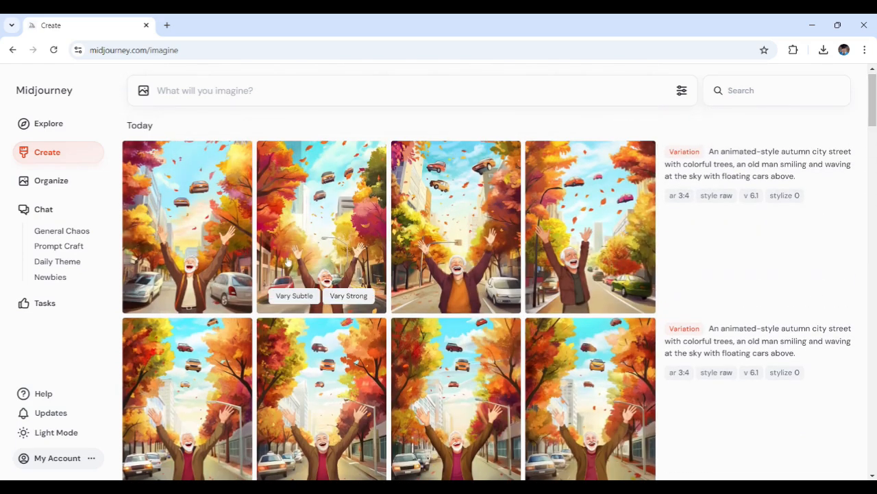
pyautogui.moveTo(214, 221)
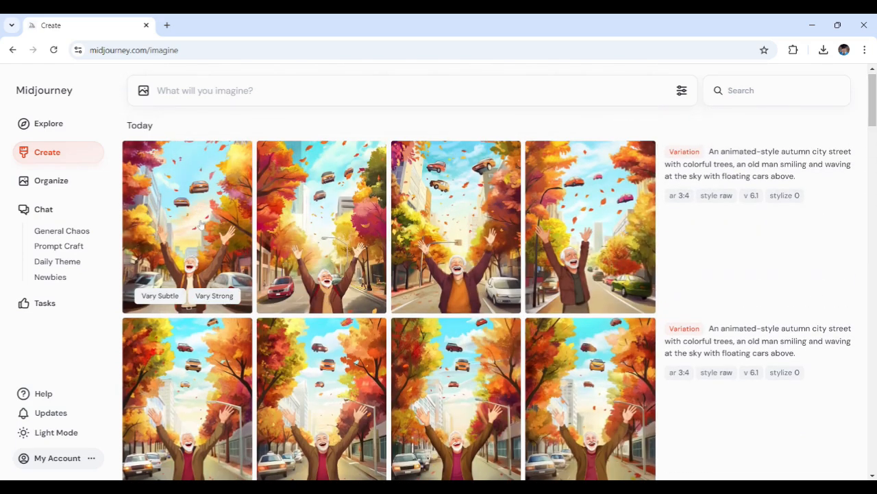
pyautogui.click(198, 221)
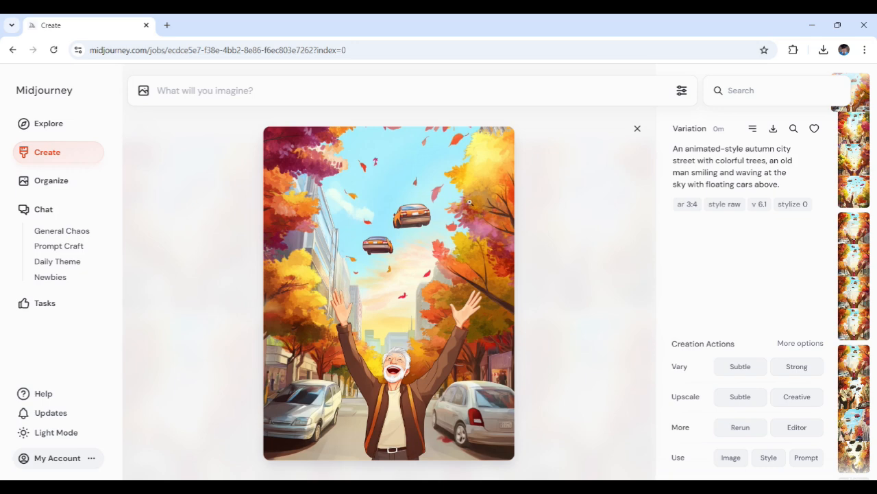
pyautogui.click(566, 143)
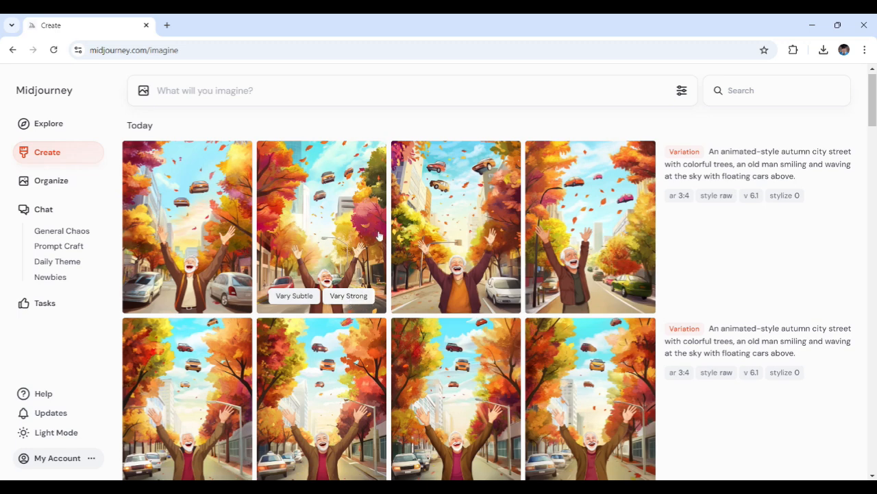
pyautogui.moveTo(240, 358)
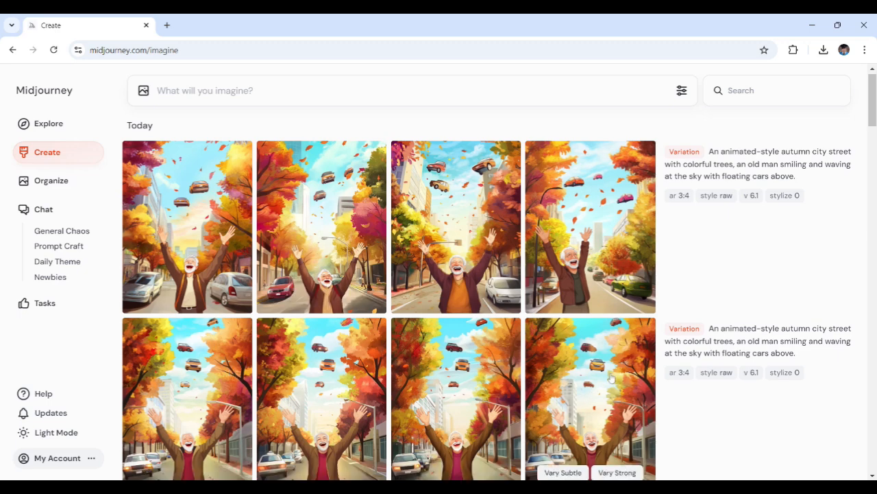
pyautogui.moveTo(632, 297)
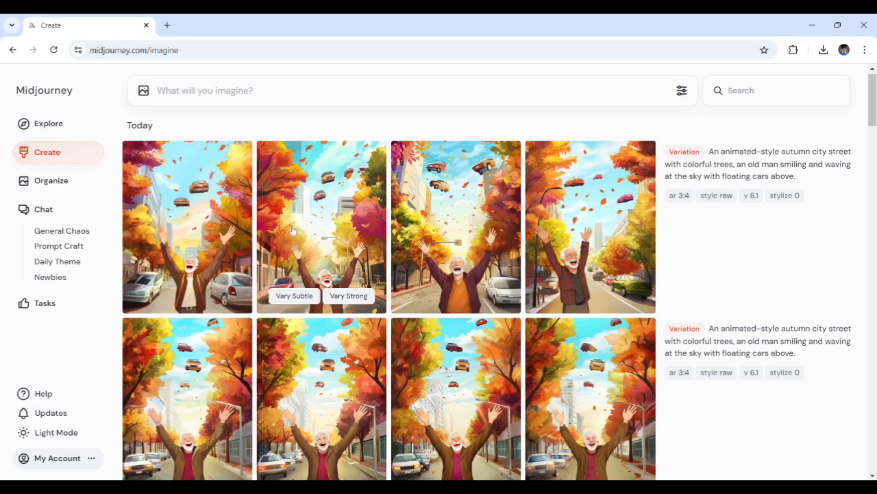